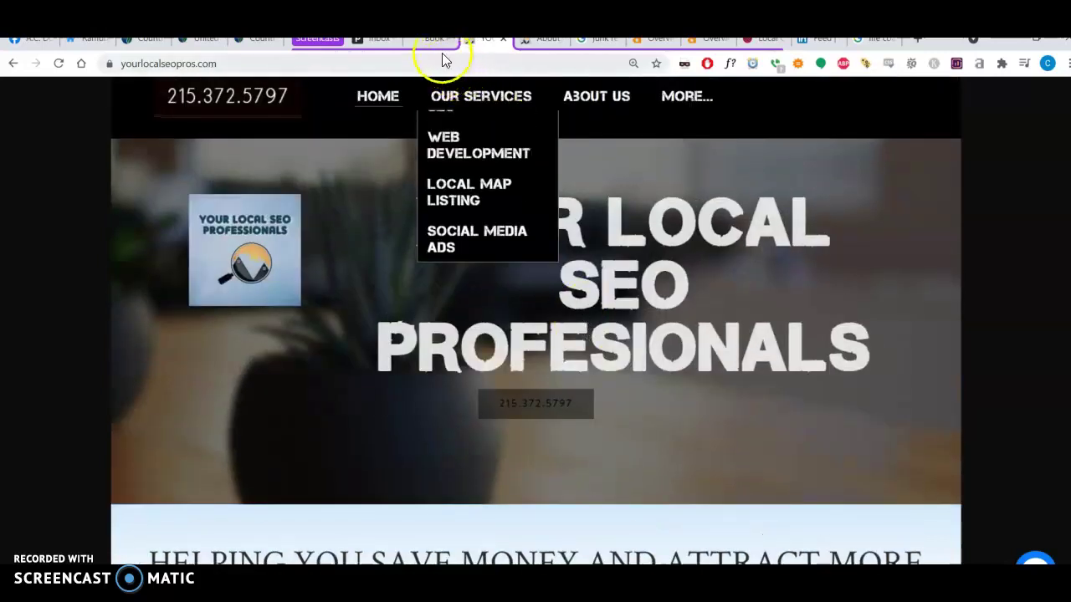
- Switch to the Inside Edge Publishing website and look over its homepage, from the opening banner through the upcoming events
left_click(436, 46)
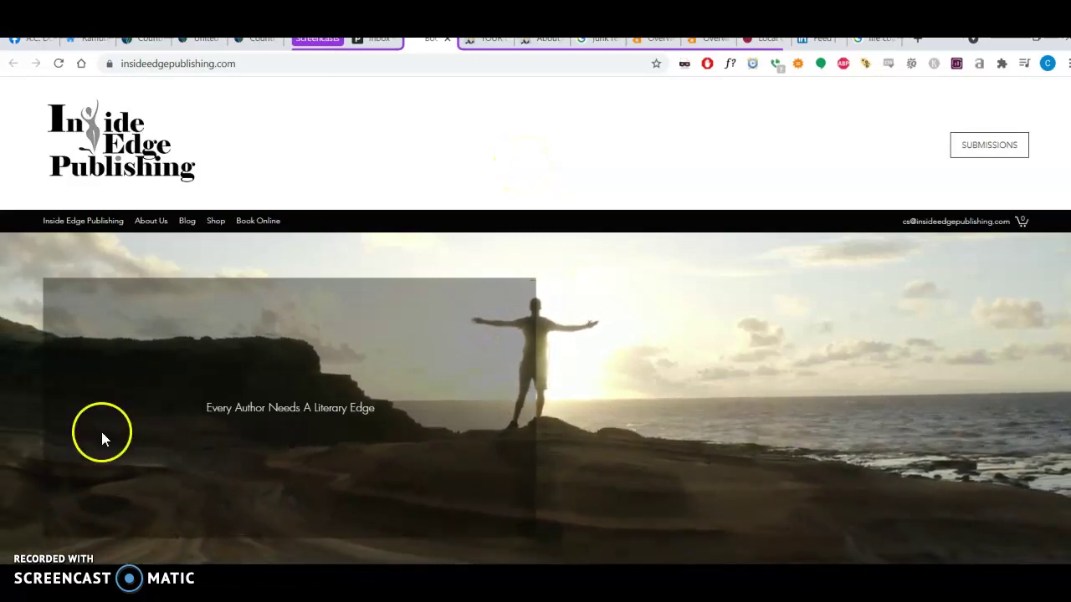
scroll(469, 305, "down", 10)
scroll(471, 306, "down", 15)
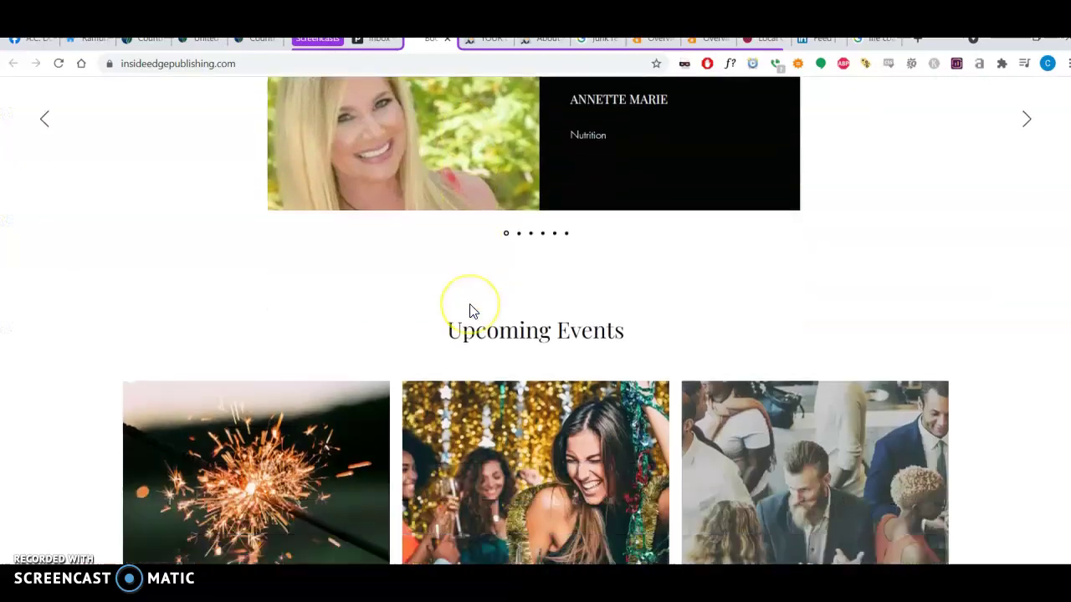
scroll(470, 311, "up", 20)
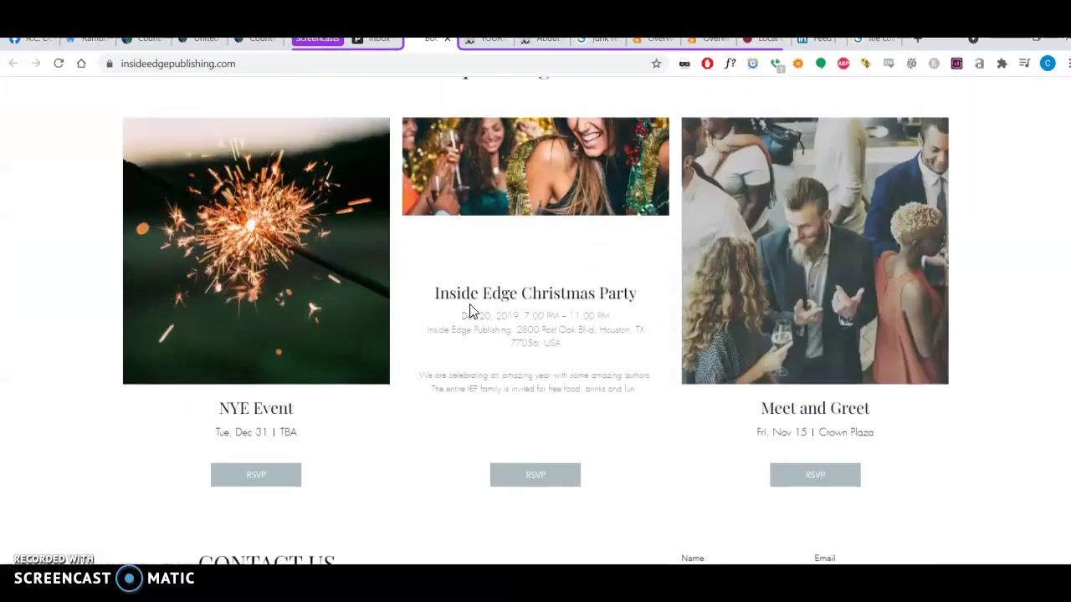
scroll(469, 311, "up", 1)
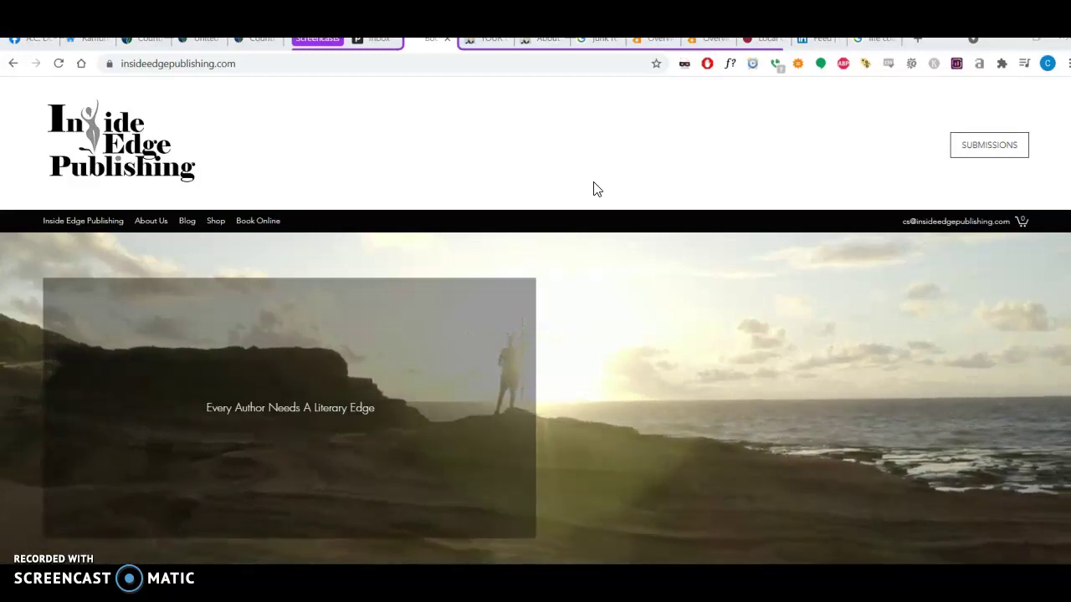
left_click_drag(450, 330, 395, 368)
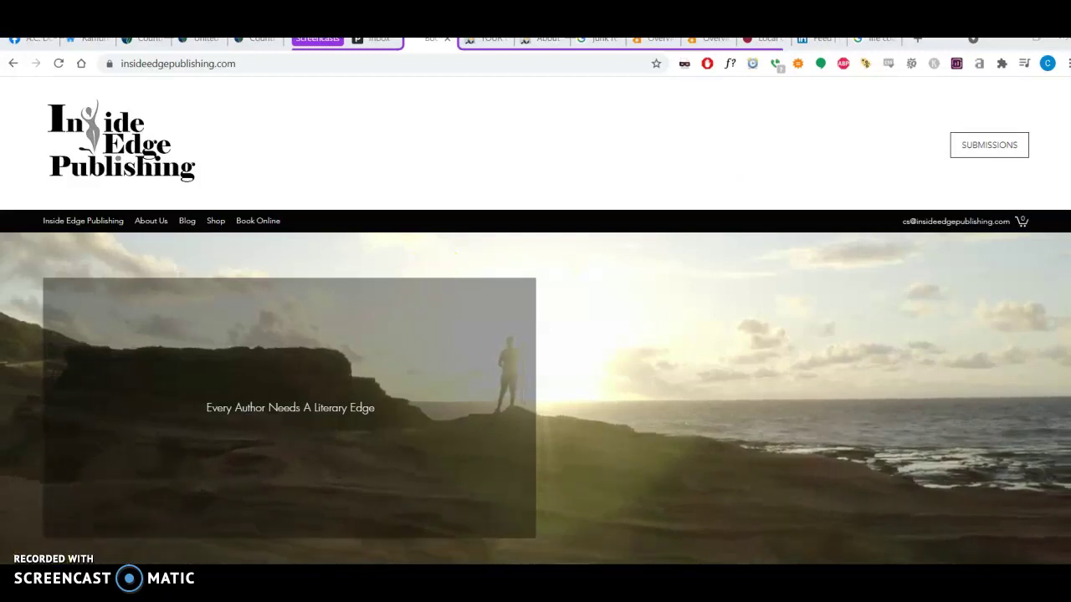
left_click(524, 384)
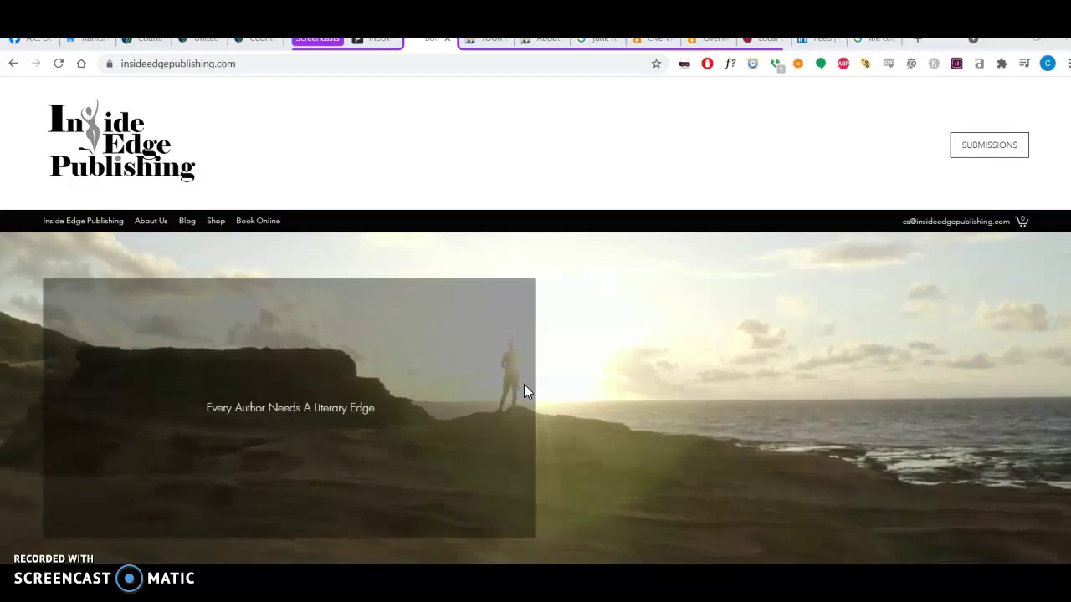
- Select all content on the homepage and examine which text and images are highlighted, from the banner down to the footer contact details
scroll(587, 390, "down", 5)
scroll(588, 392, "down", 10)
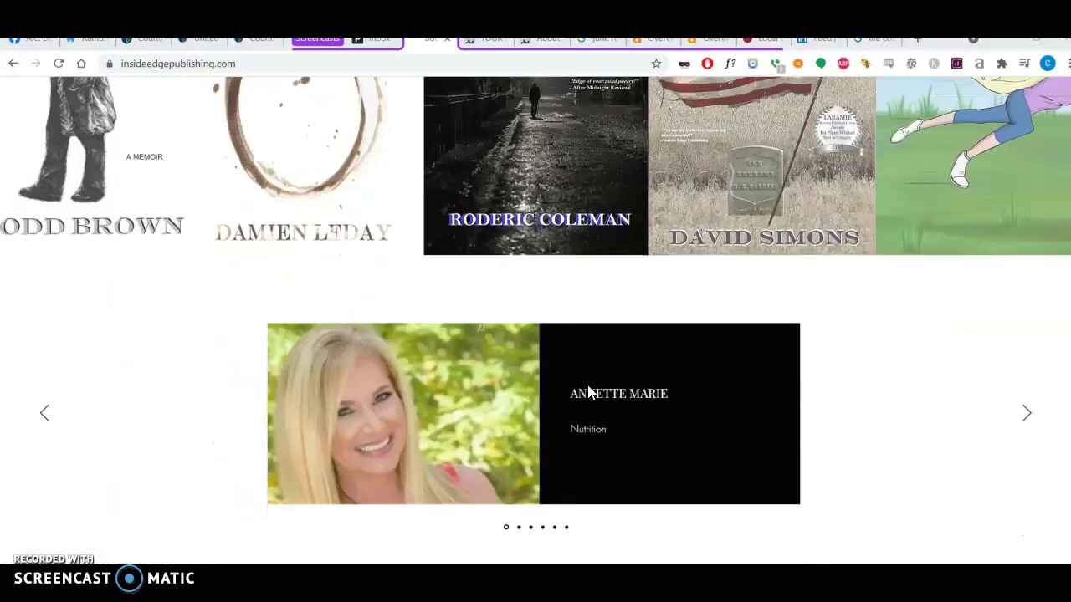
triple_click(885, 368)
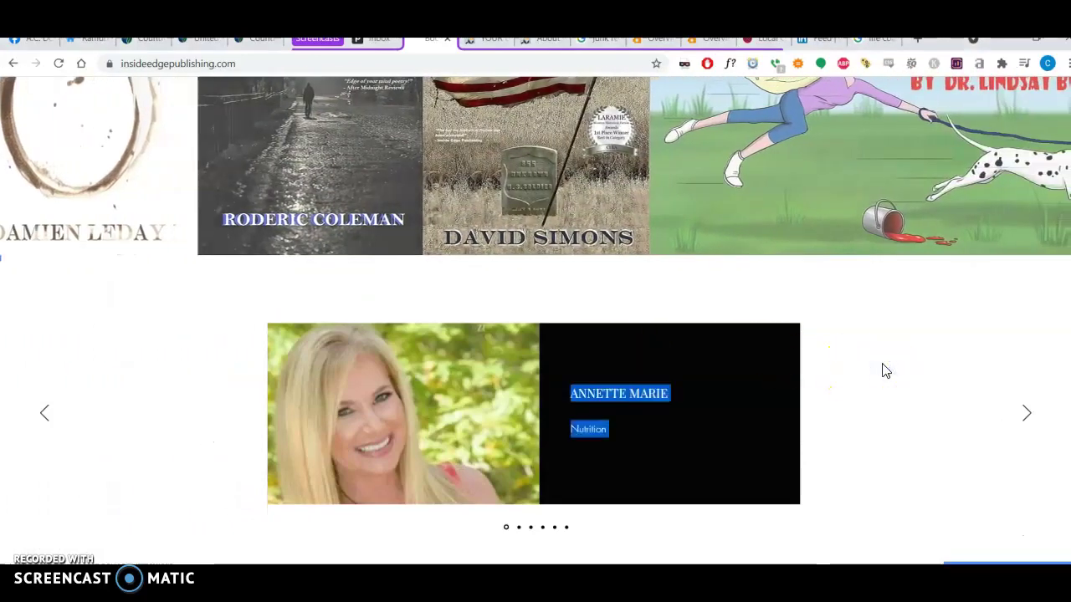
scroll(885, 371, "up", 8)
left_click(605, 380)
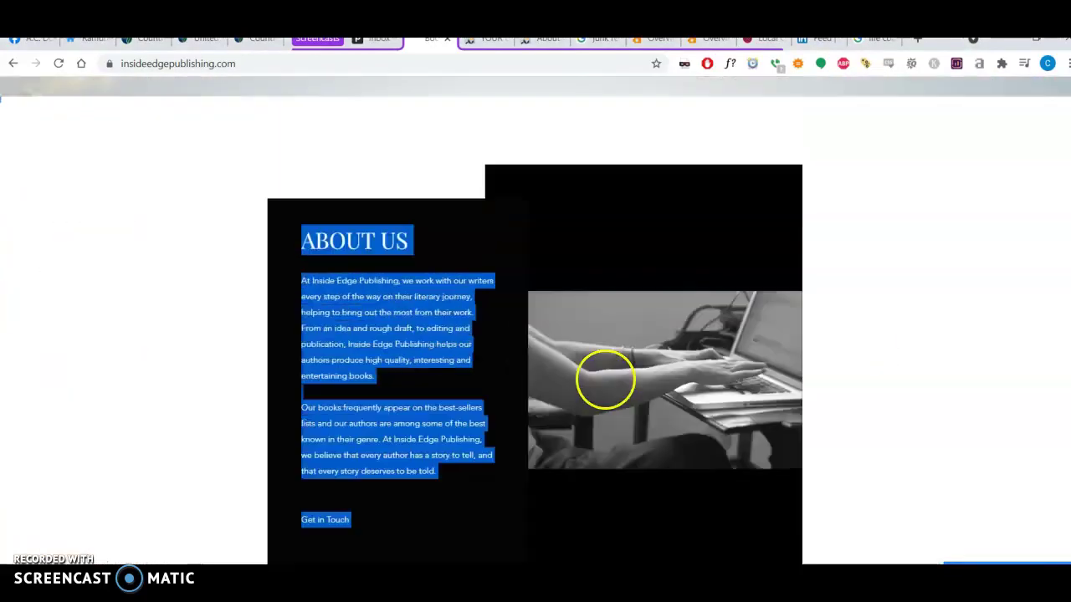
scroll(605, 381, "up", 8)
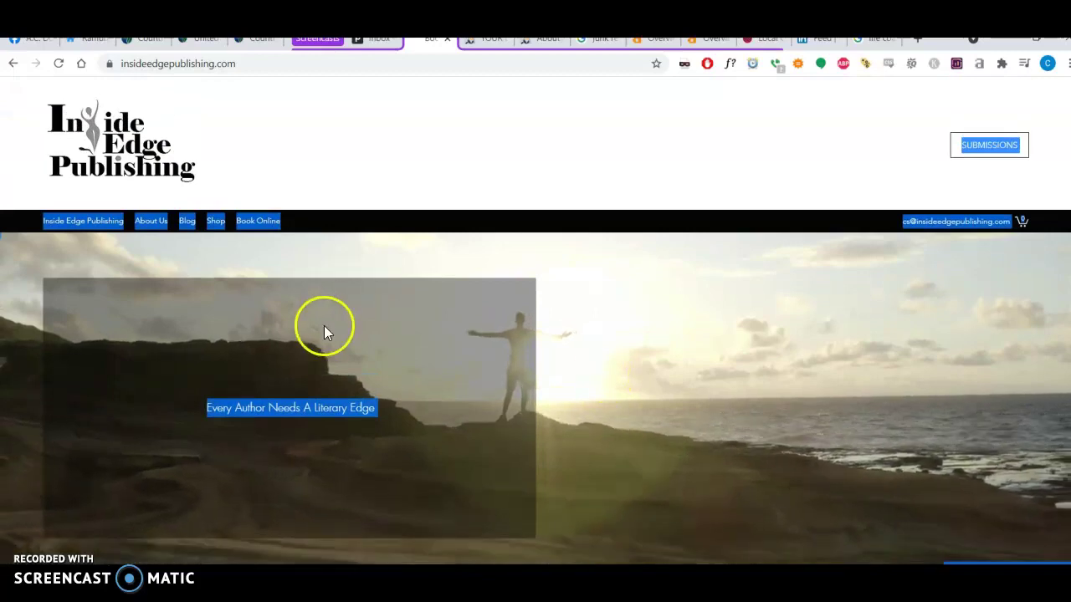
left_click(564, 388)
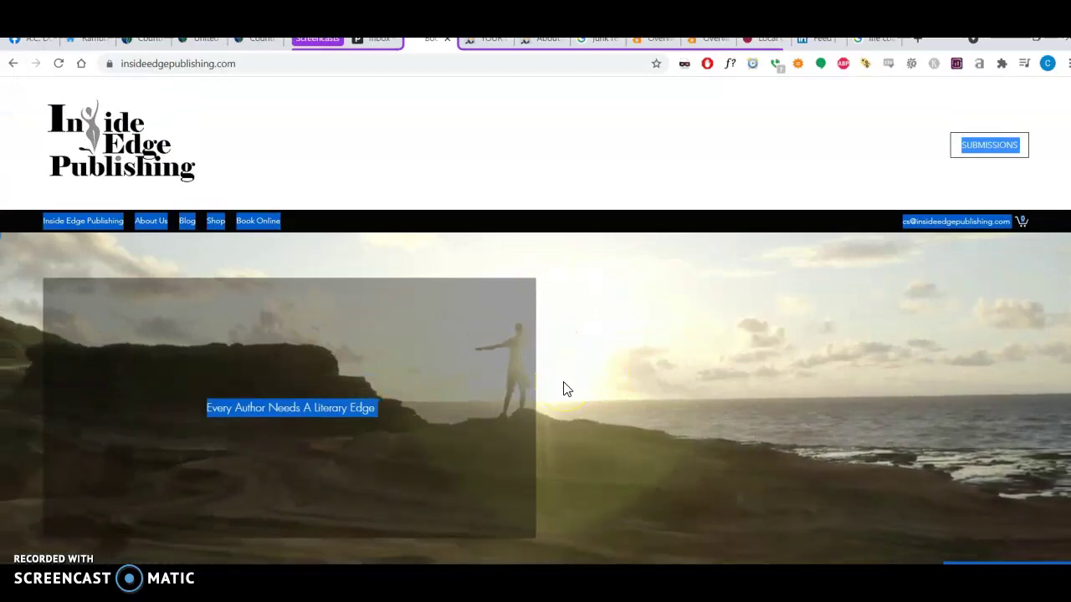
scroll(564, 387, "down", 15)
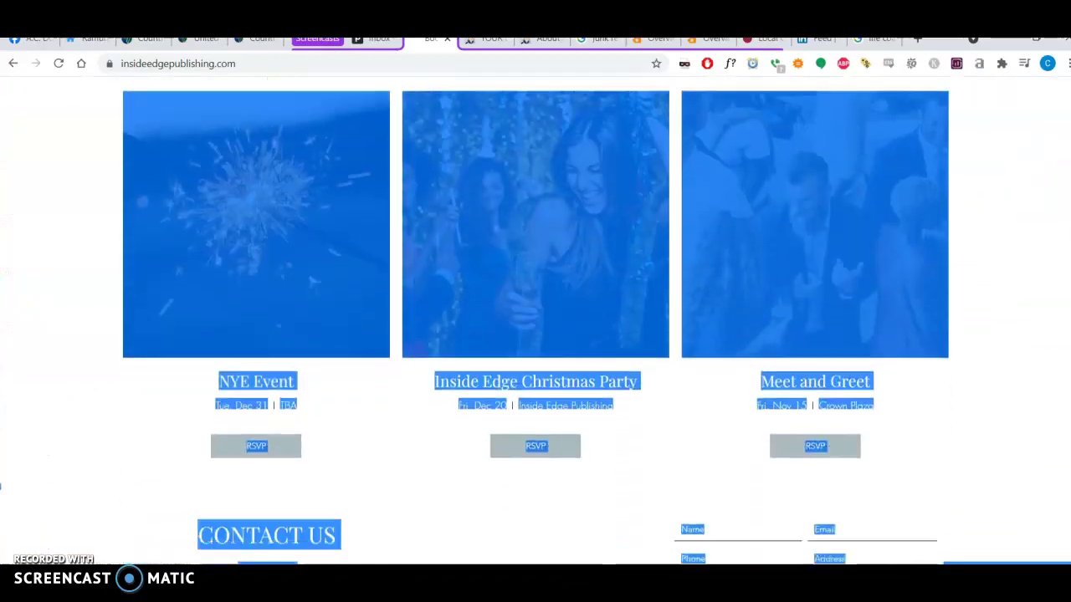
scroll(535, 318, "down", 5)
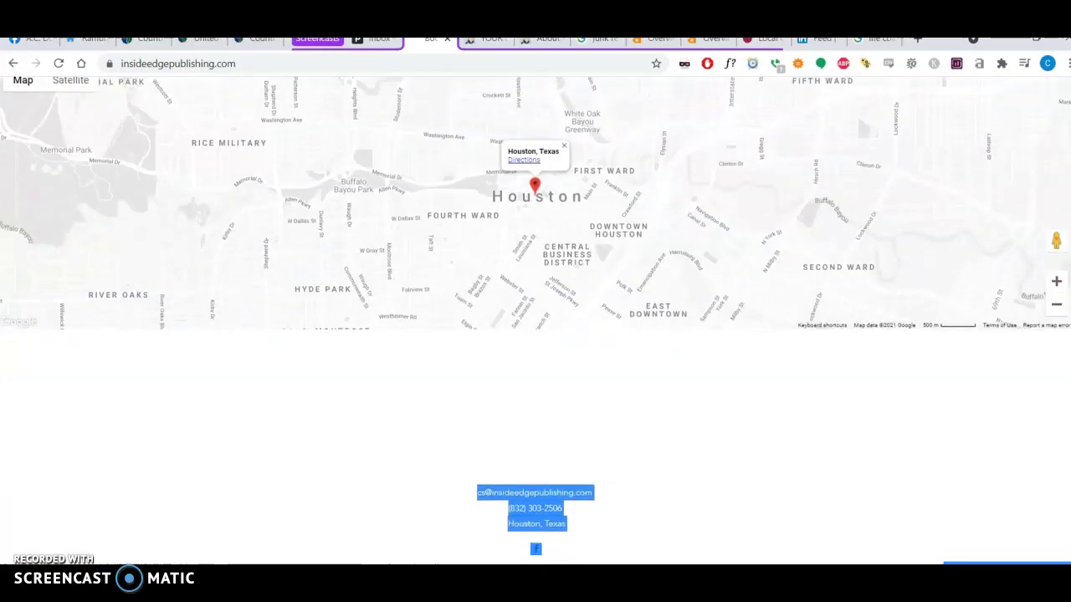
scroll(535, 318, "up", 15)
scroll(536, 318, "down", 4)
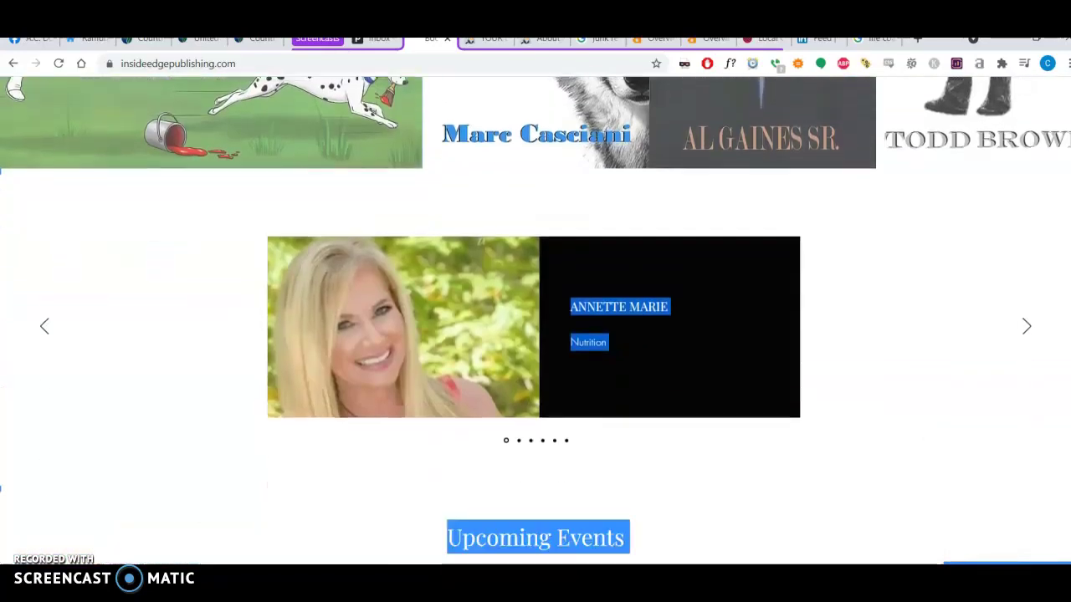
- Check the file name of the featured author's carousel photo through the save-image dialog, without saving it, and clear the page selection
scroll(553, 234, "down", 2)
right_click(460, 168)
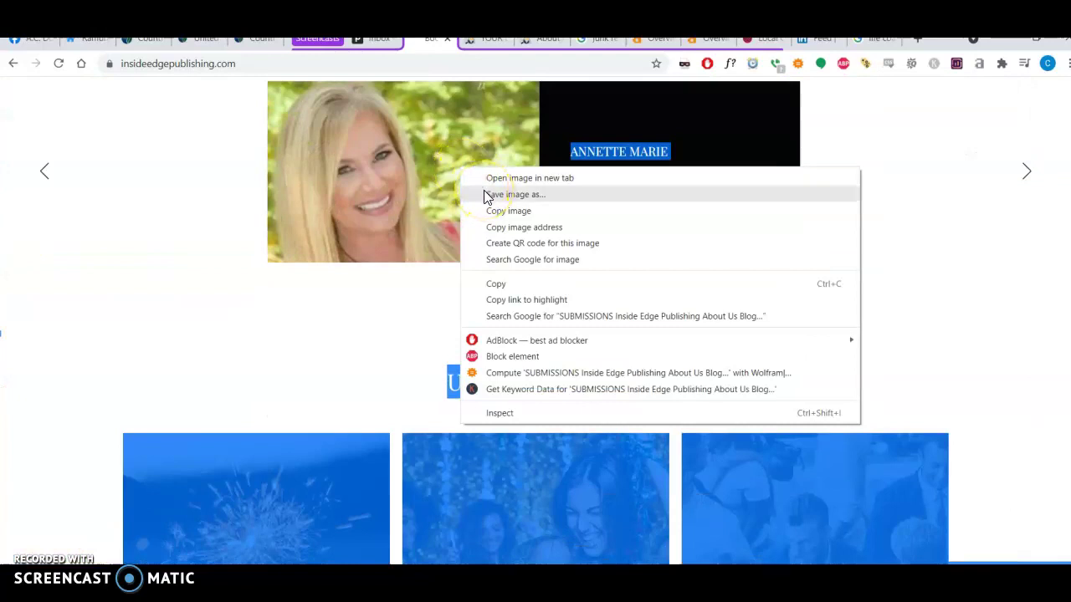
left_click(510, 194)
left_click(120, 331)
double_click(131, 331)
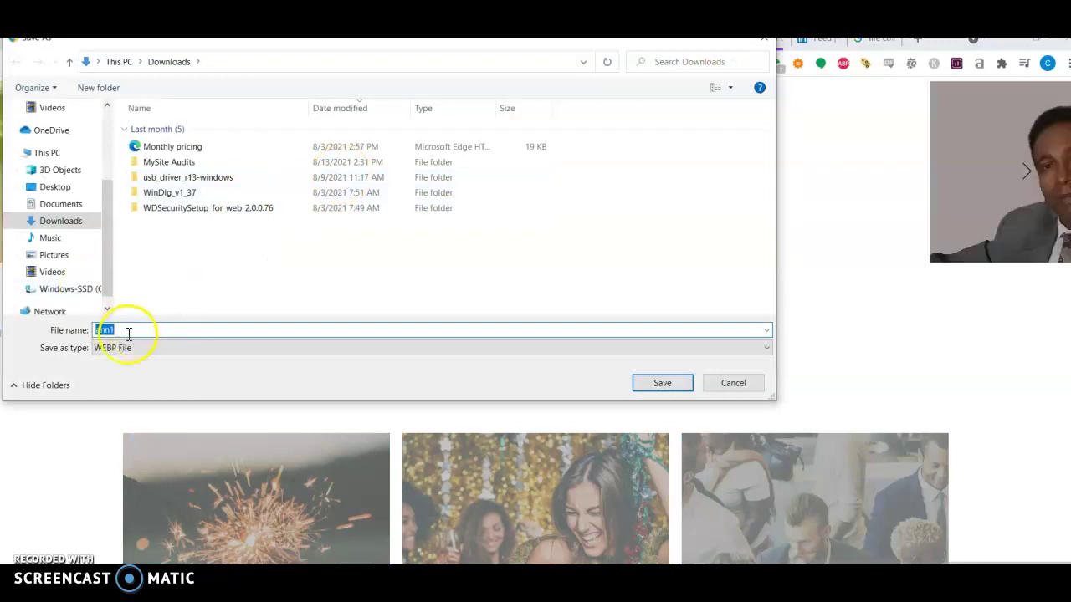
left_click(752, 384)
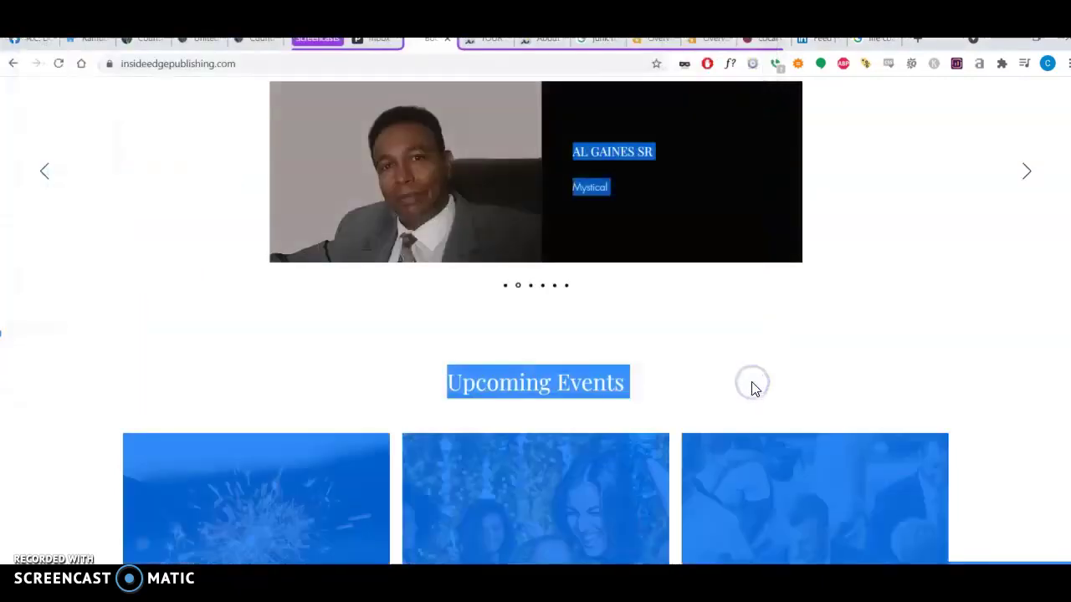
left_click(836, 347)
- Examine the homepage's banner, About Us text, featured novels, author carousel, upcoming events and contact section
scroll(836, 348, "up", 15)
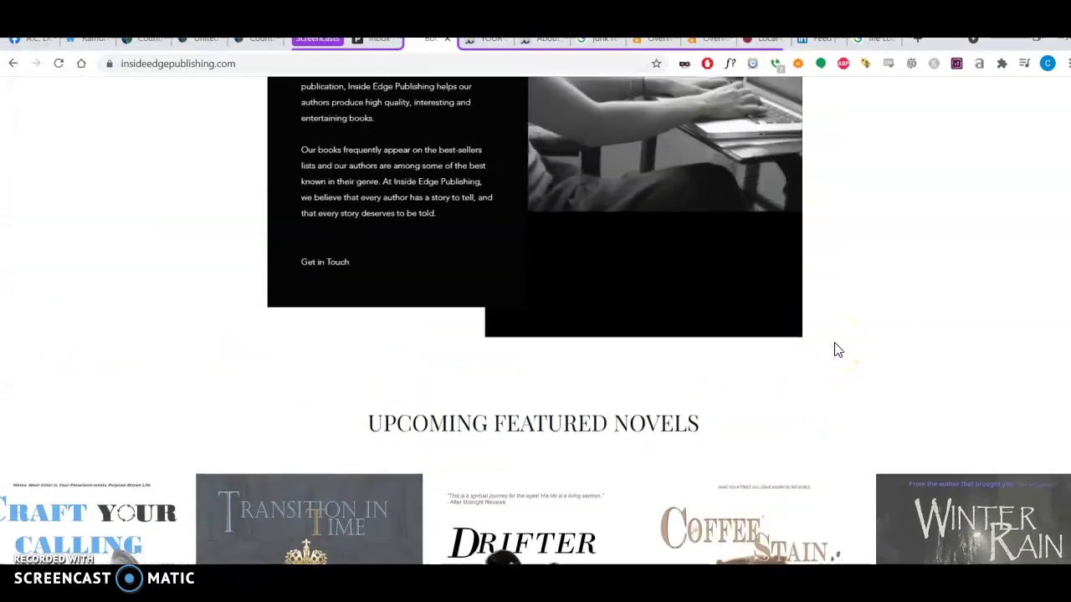
scroll(837, 350, "up", 3)
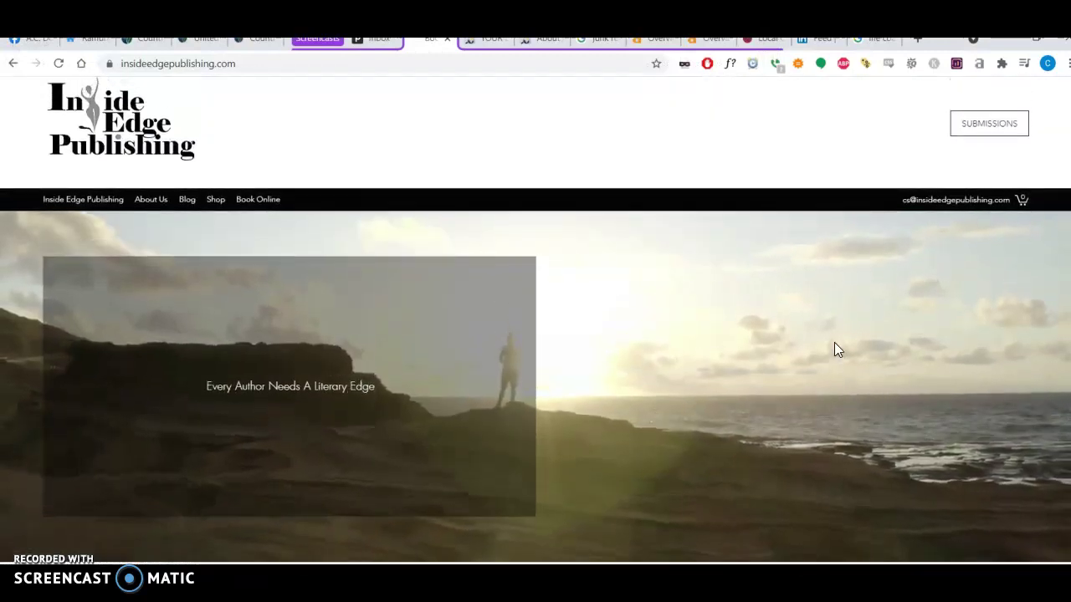
left_click(636, 339)
left_click(395, 448)
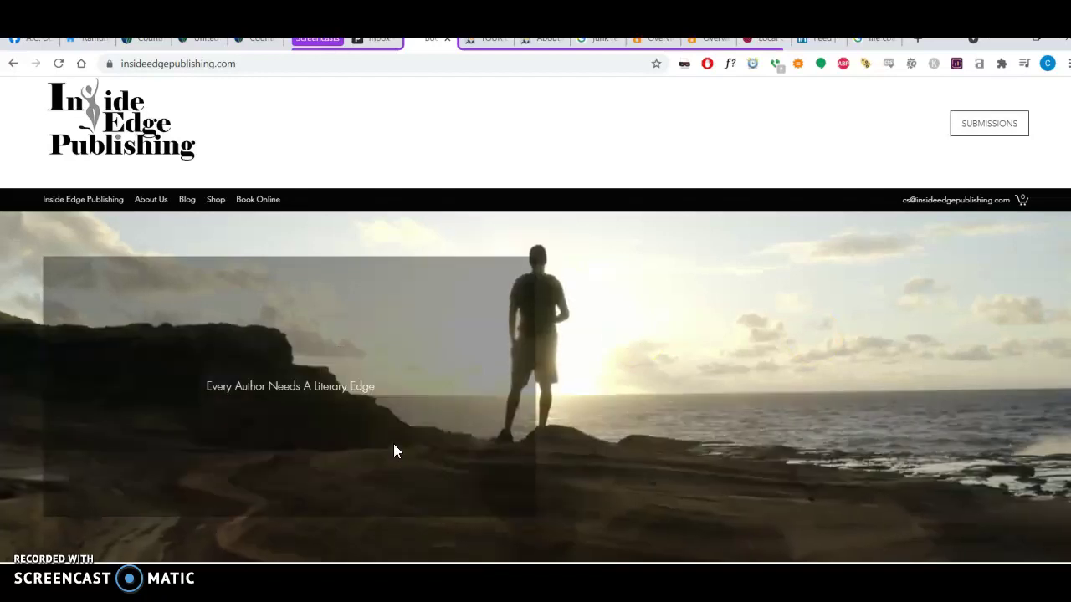
scroll(394, 443, "down", 10)
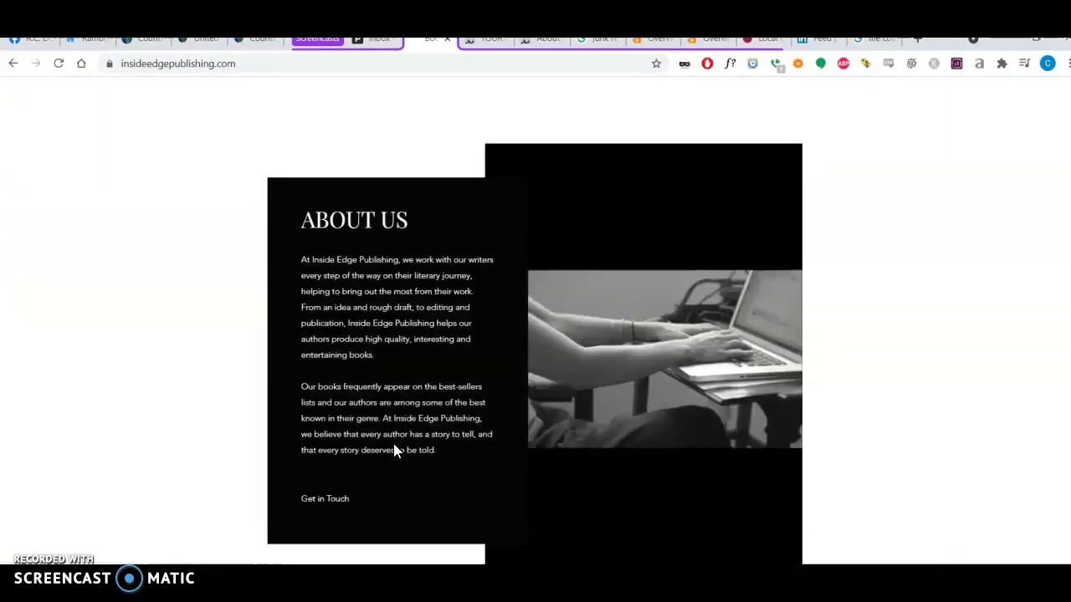
scroll(395, 443, "down", 15)
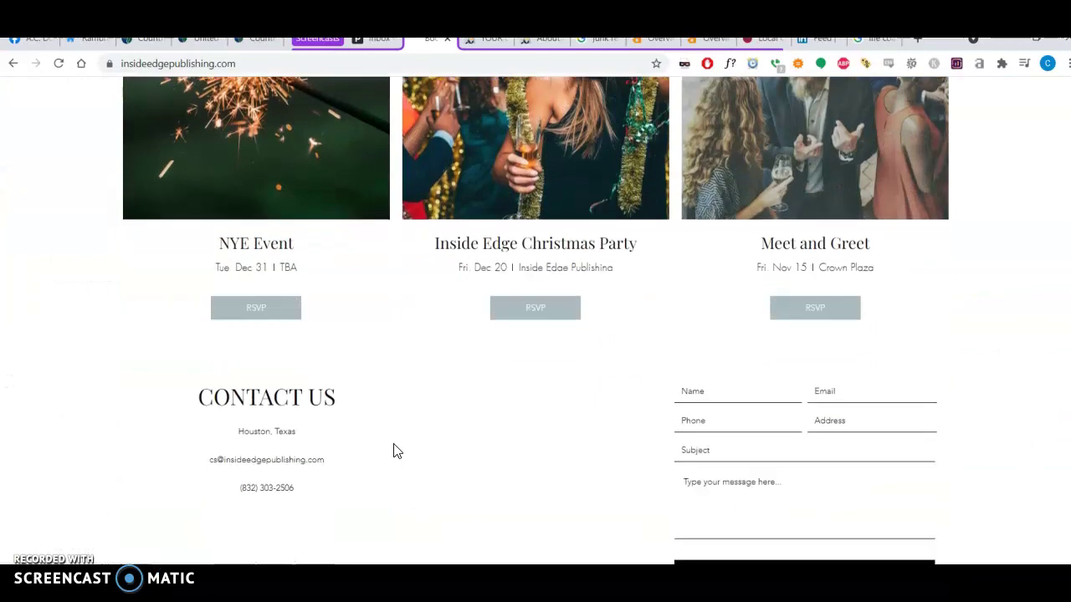
scroll(394, 447, "up", 15)
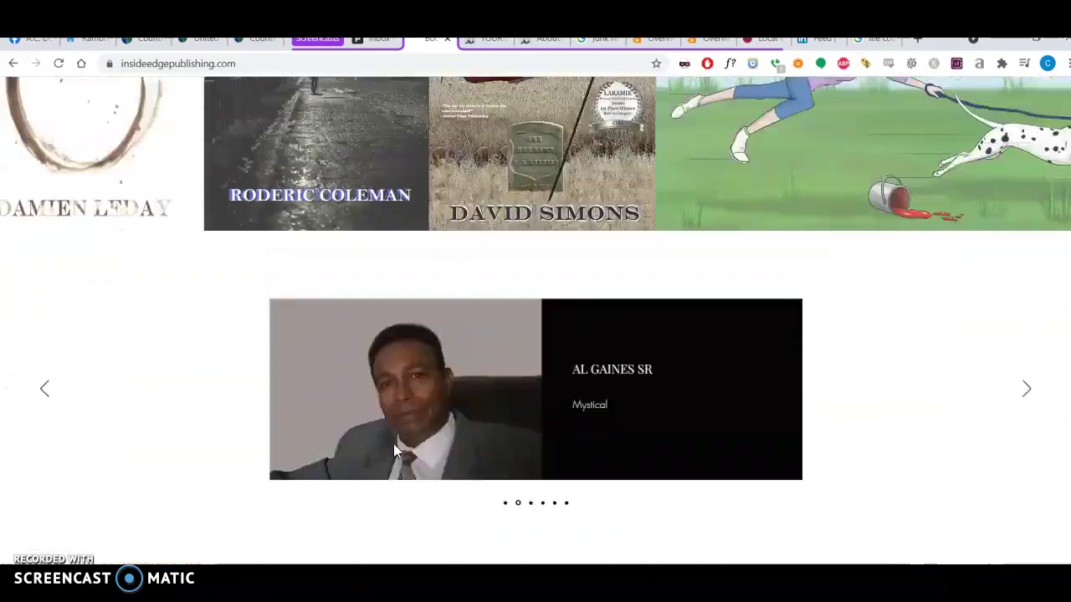
scroll(395, 448, "up", 2)
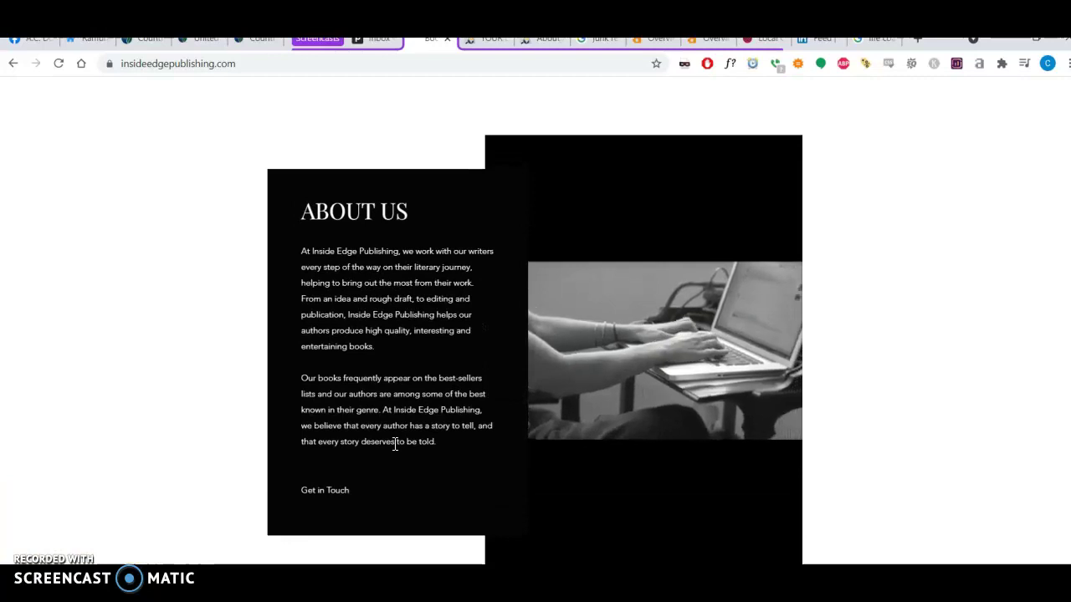
left_click(444, 349)
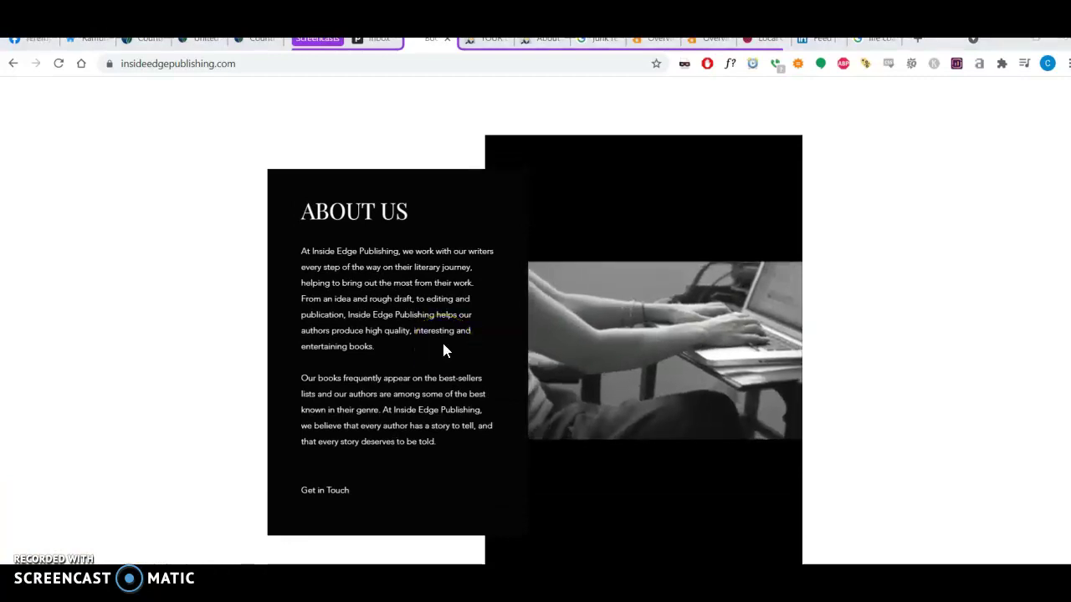
scroll(444, 350, "up", 4)
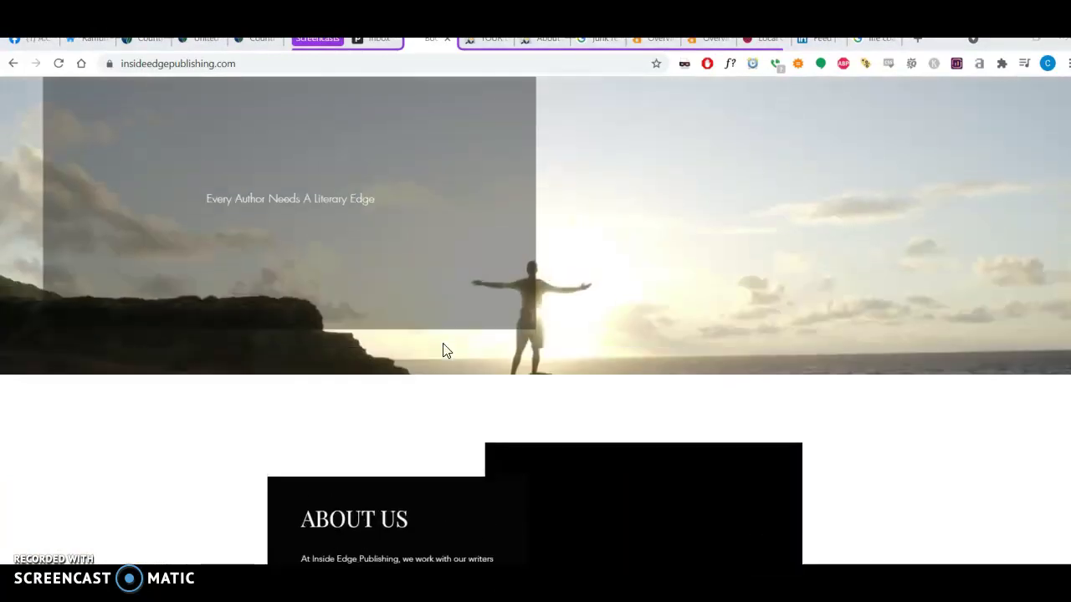
scroll(443, 350, "down", 4)
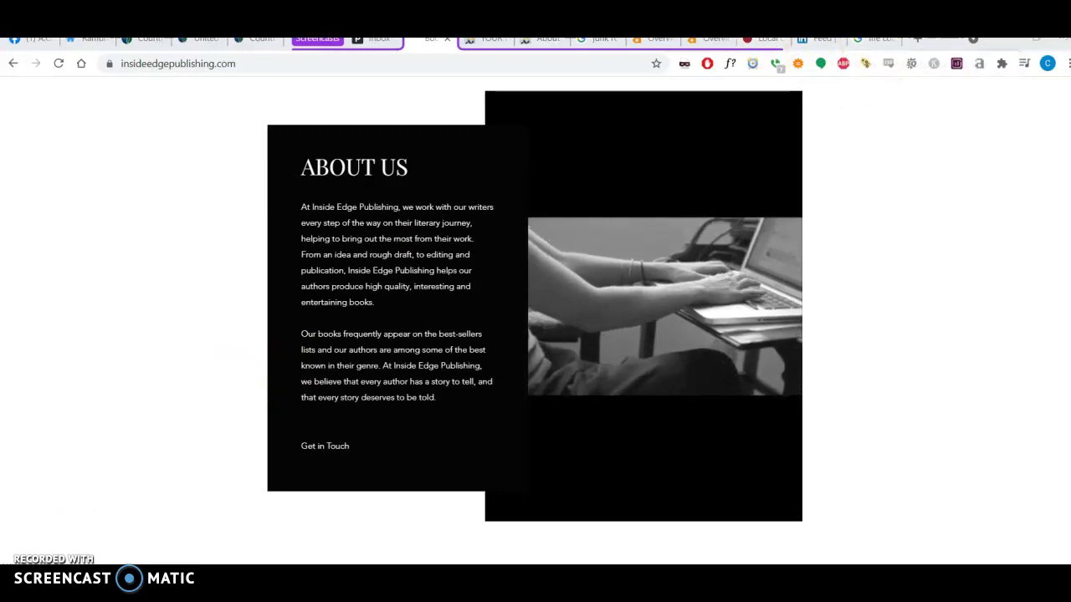
scroll(218, 361, "down", 10)
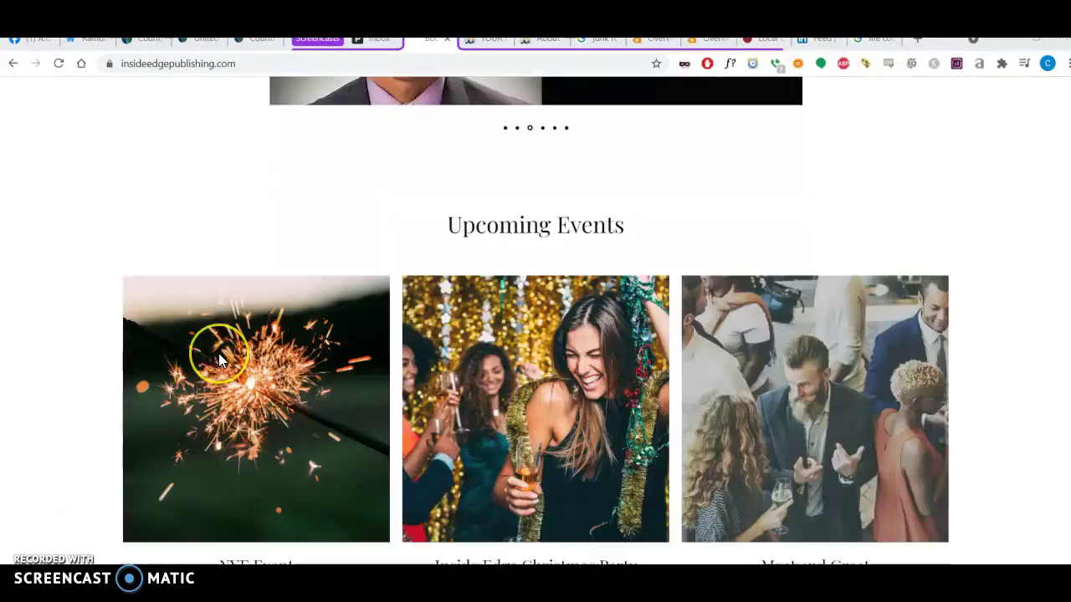
scroll(220, 364, "up", 5)
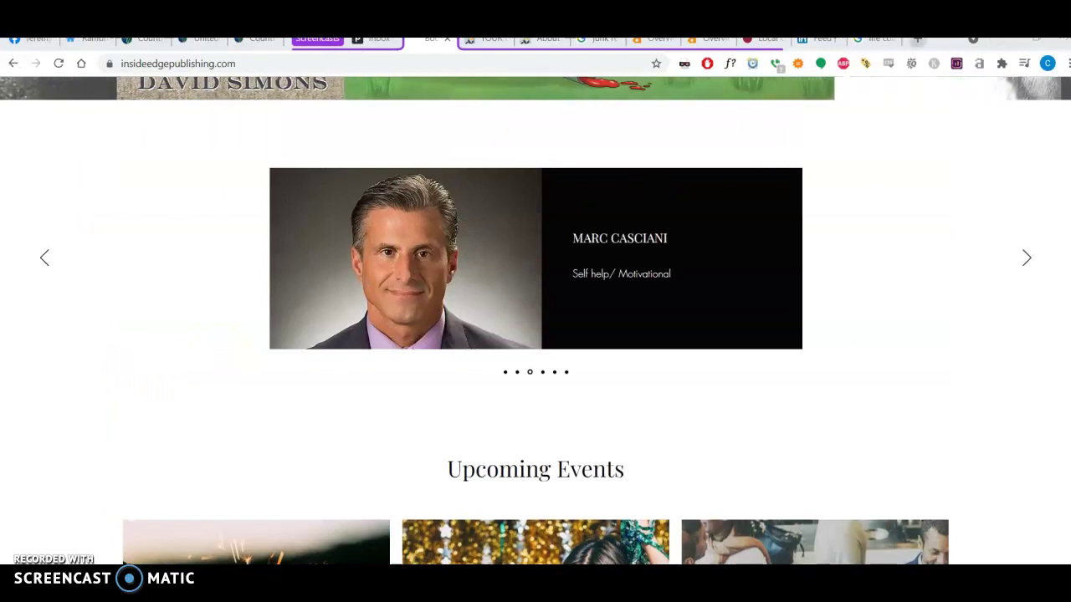
- Search Google for "publishers in houston tx" in a new tab and look through the map listings and organic results
key("ctrl+t")
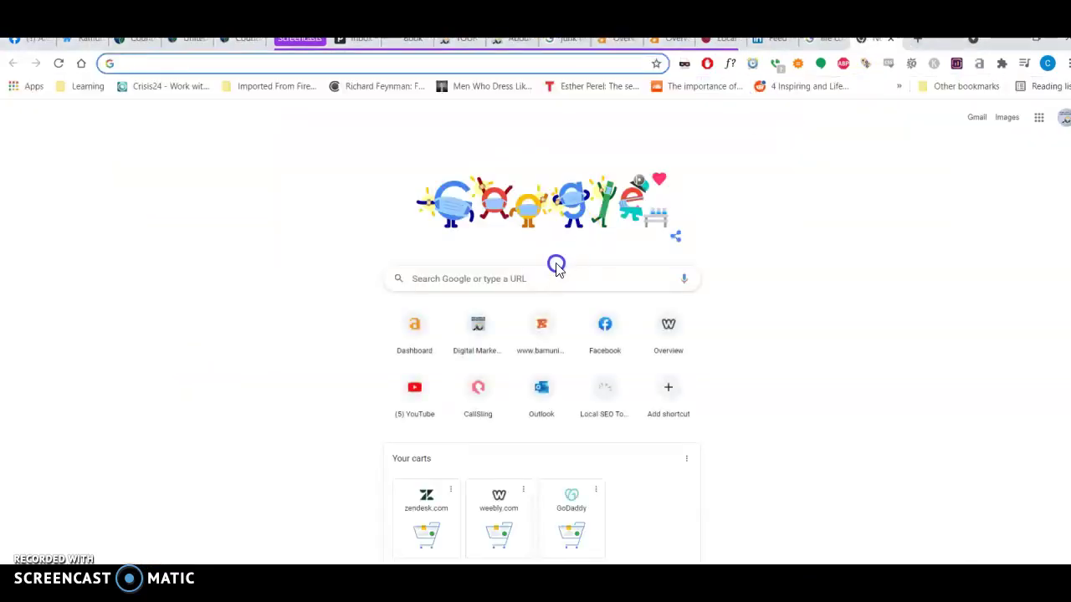
type("publ")
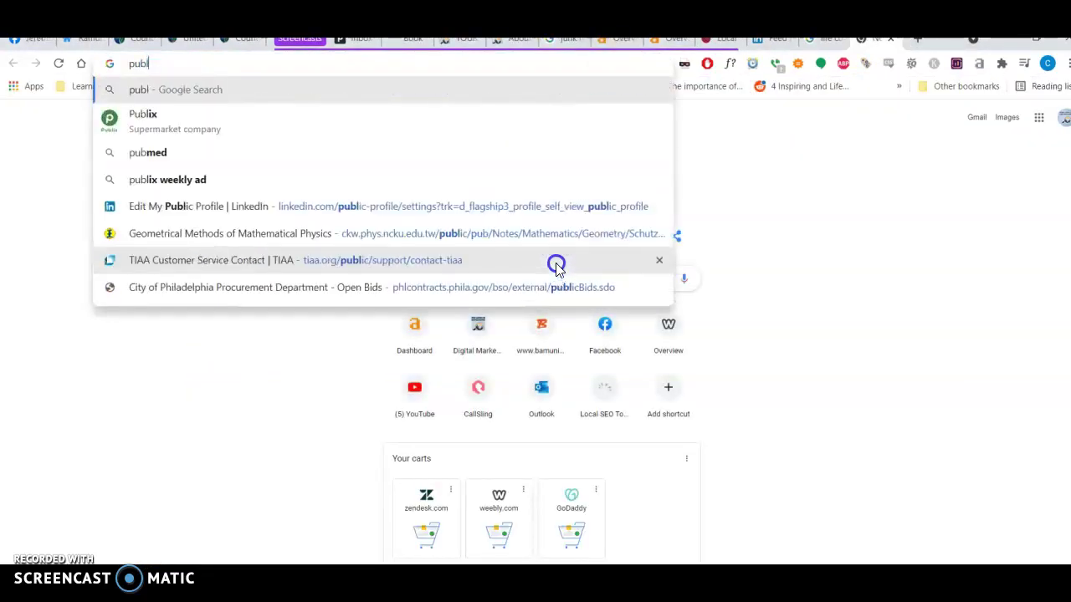
type("ishers in host")
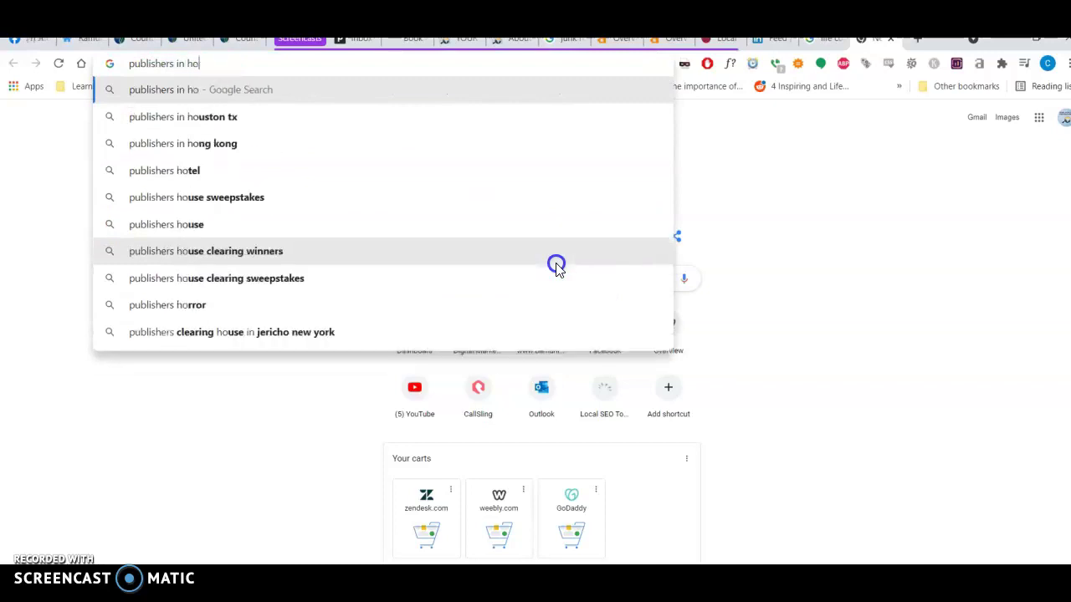
key("BackSpace")
key("BackSpace")
key("Down")
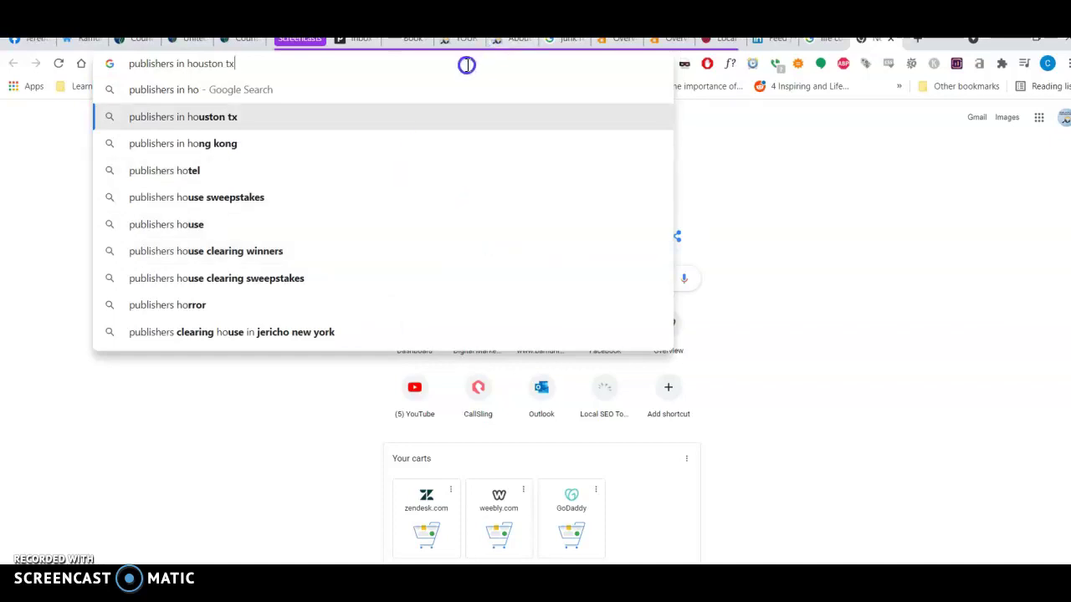
key("Return")
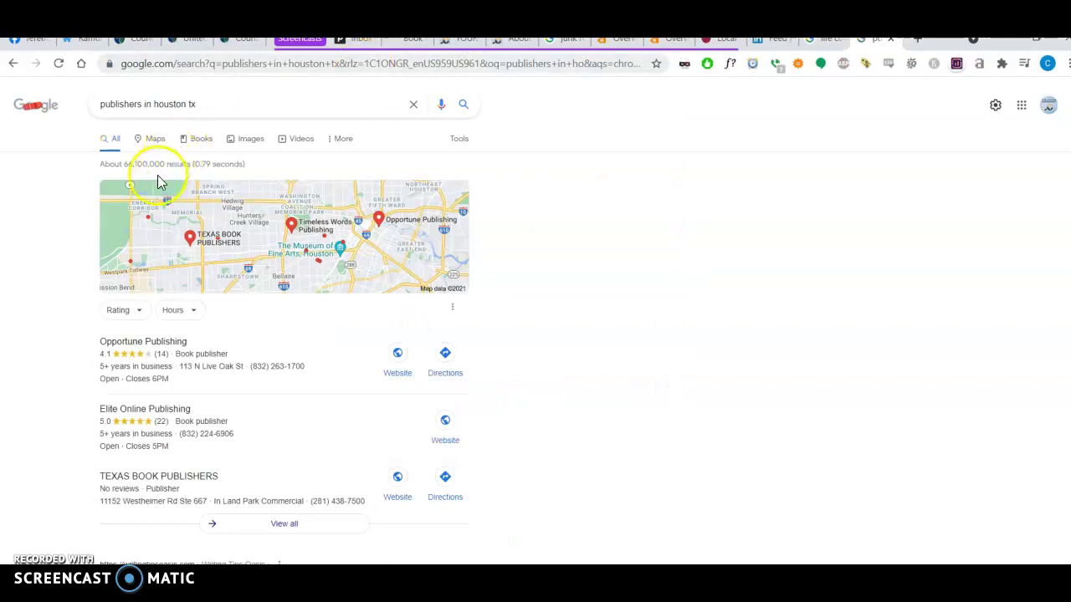
scroll(50, 423, "down", 8)
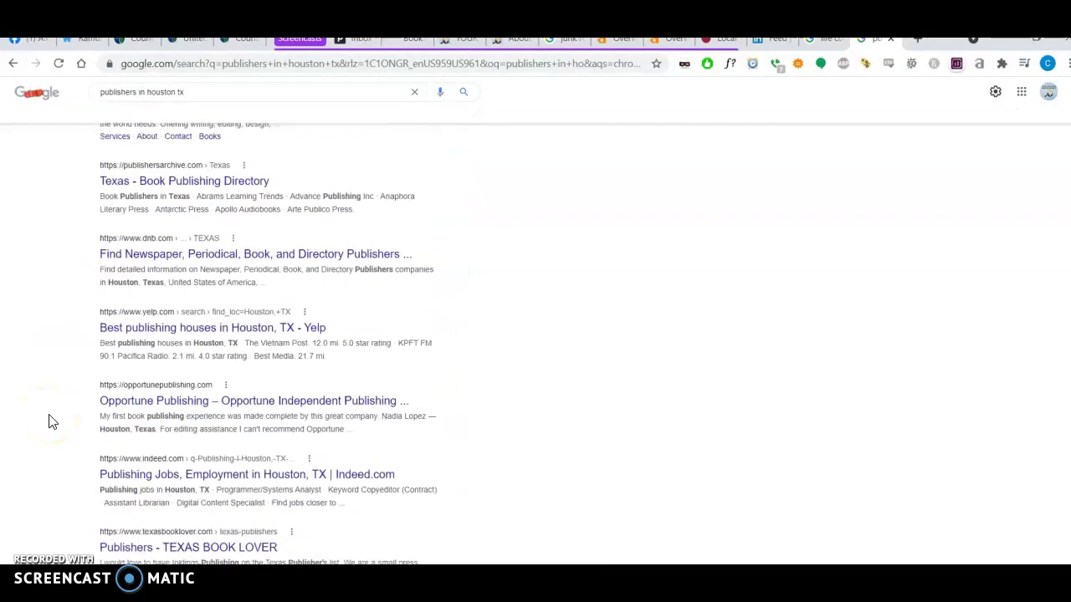
- Examine the Google map listings, organic results and related searches for "publishers in houston tx"
scroll(50, 423, "up", 8)
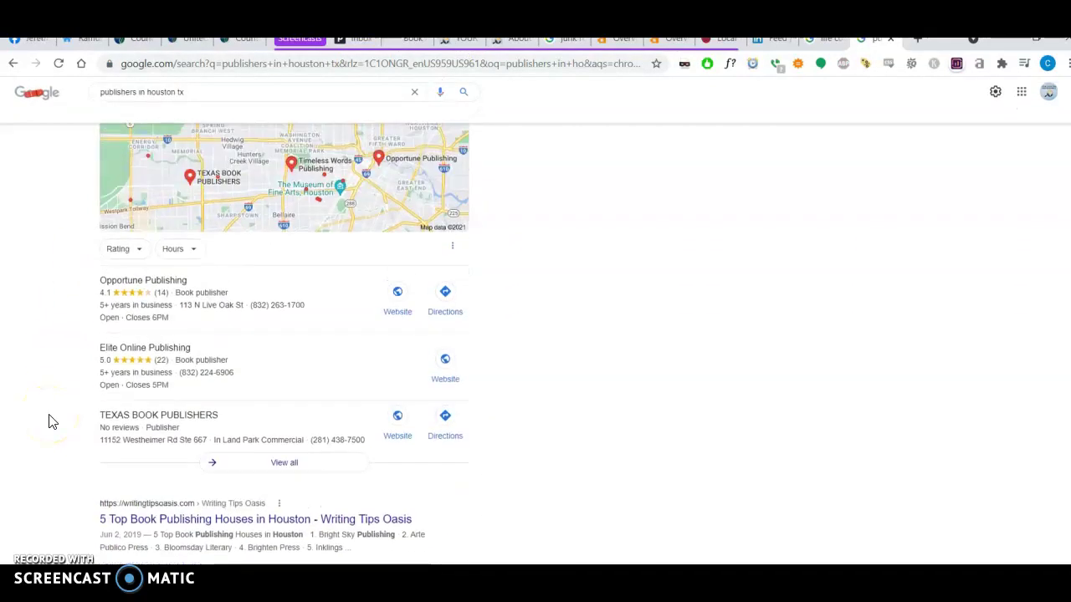
scroll(50, 422, "up", 1)
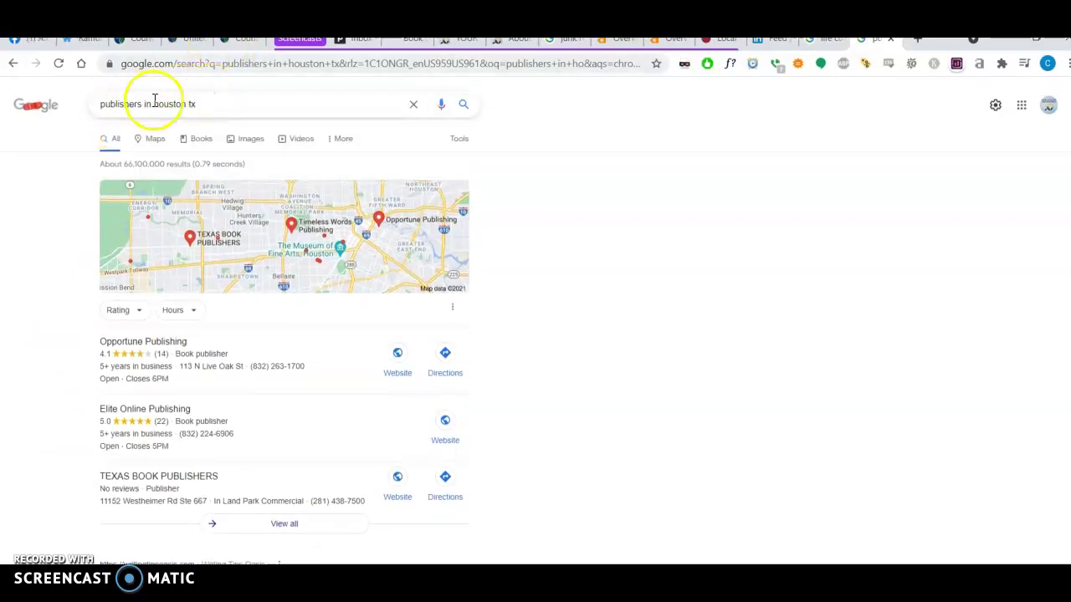
scroll(675, 376, "down", 10)
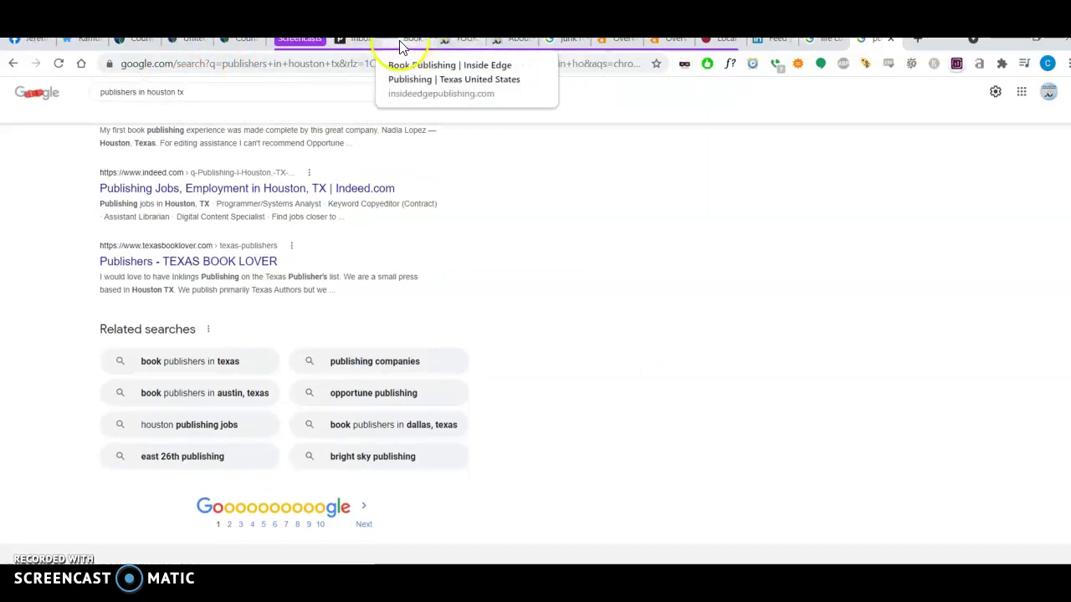
- Switch to the Inside Edge Publishing homepage, enter "publishers in houston tx" as the save name for the author carousel photo, and cancel the save
left_click(401, 42)
right_click(484, 204)
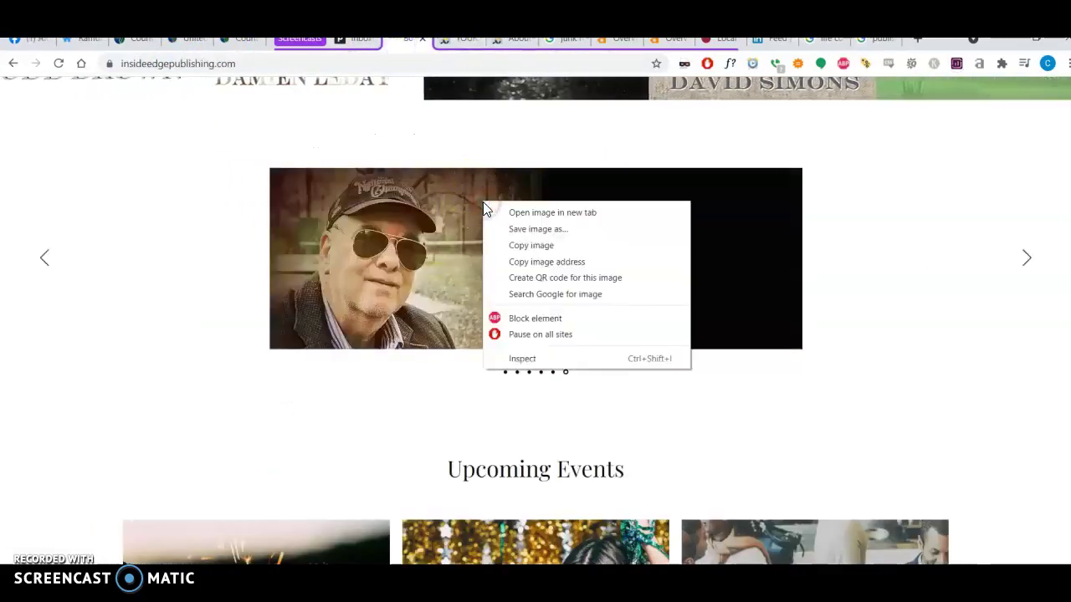
left_click(517, 229)
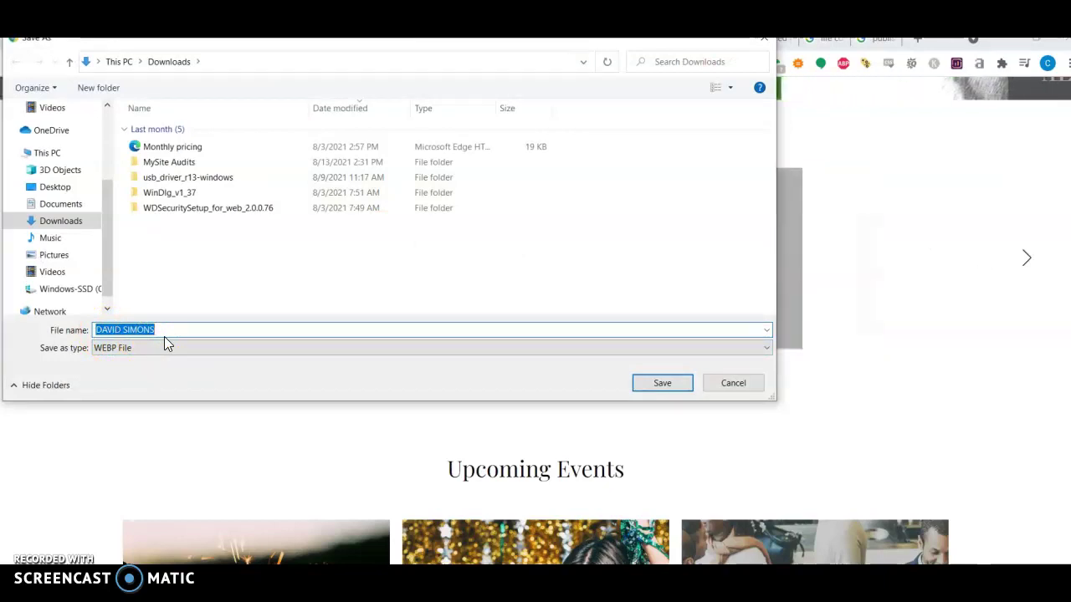
type("publishers in houston tx")
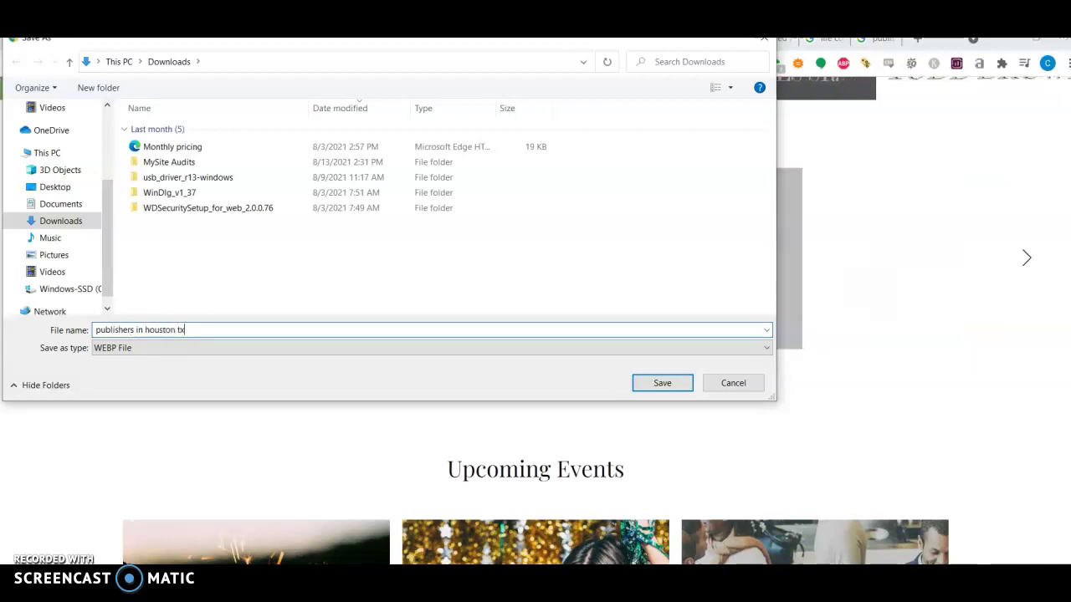
left_click(753, 386)
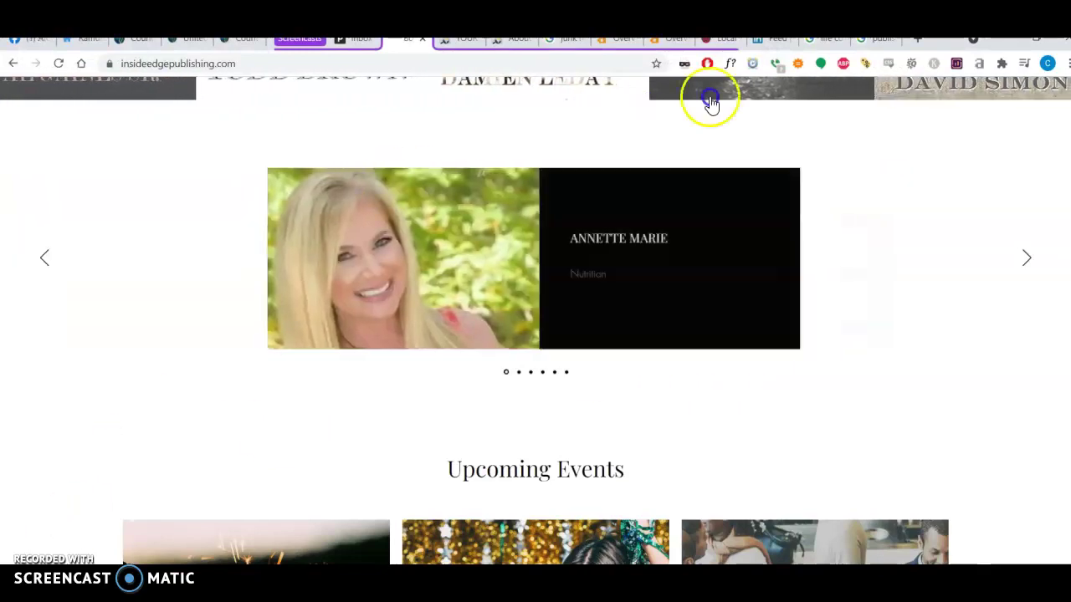
- Return to the Google results for "publishers in houston tx" and compare the map pack businesses with the organic listings below them
left_click(881, 40)
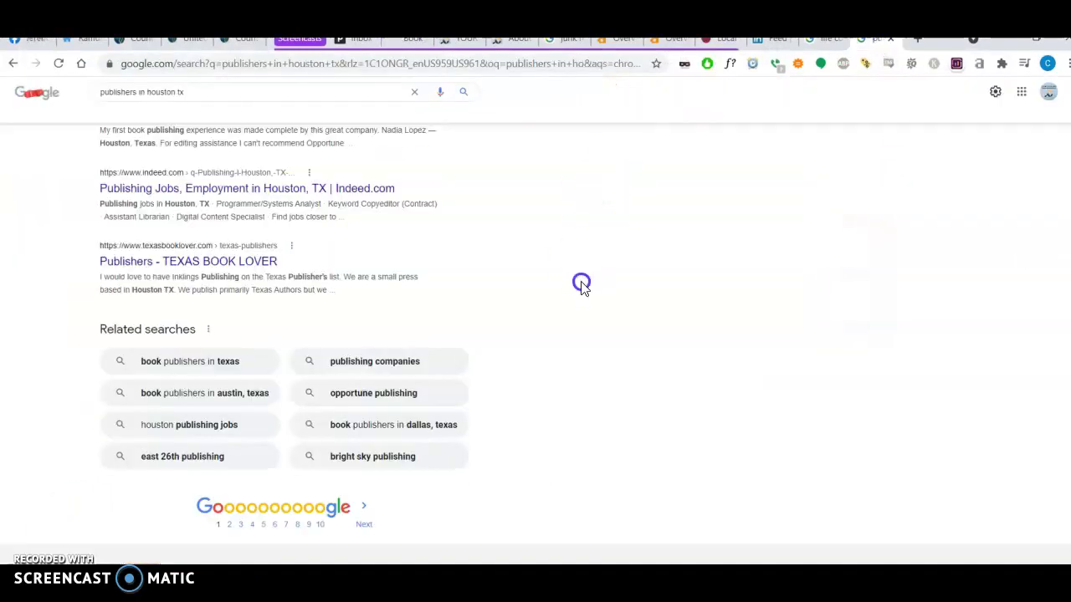
scroll(581, 282, "up", 10)
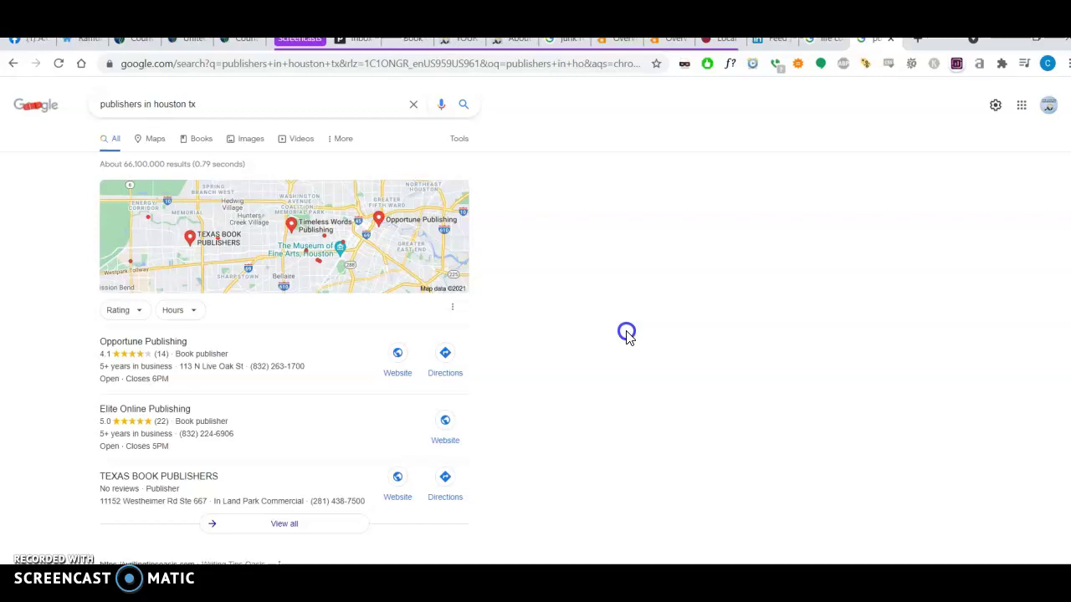
scroll(626, 333, "down", 2)
scroll(627, 333, "up", 2)
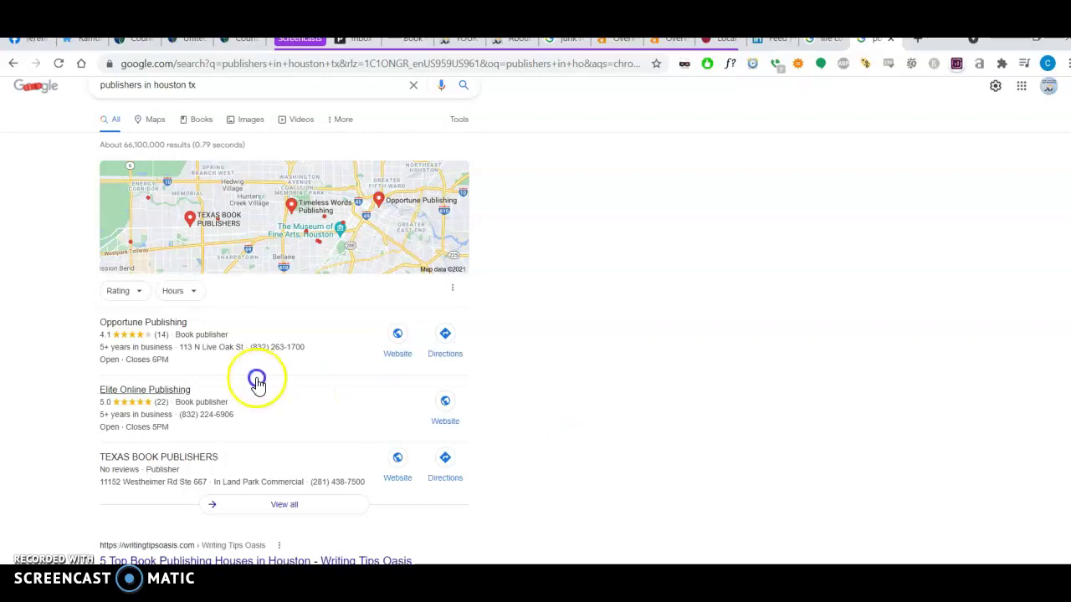
left_click(342, 493)
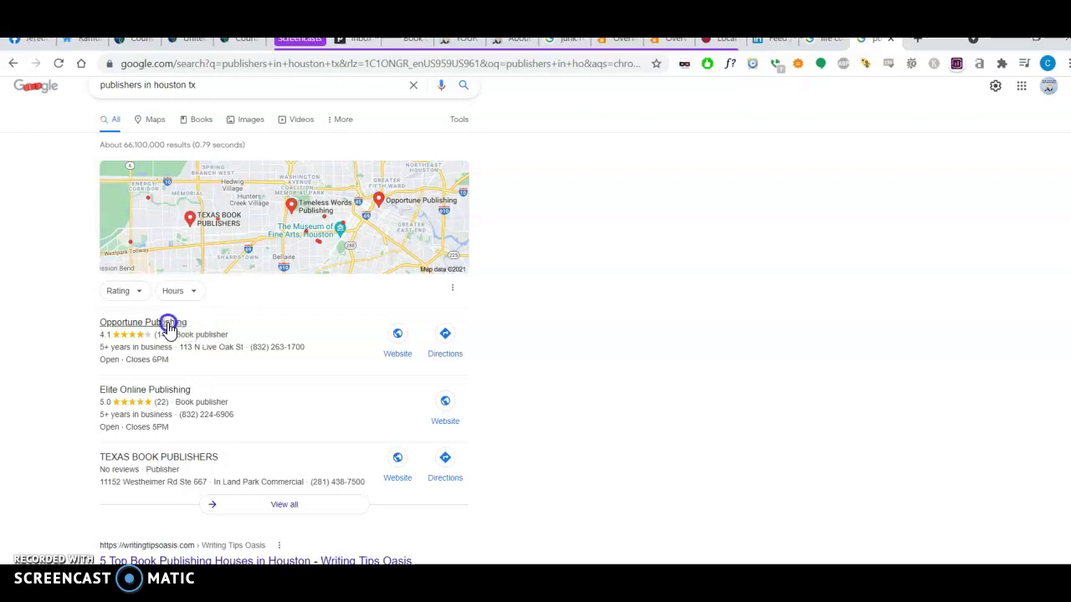
left_click(251, 400)
scroll(43, 454, "down", 5)
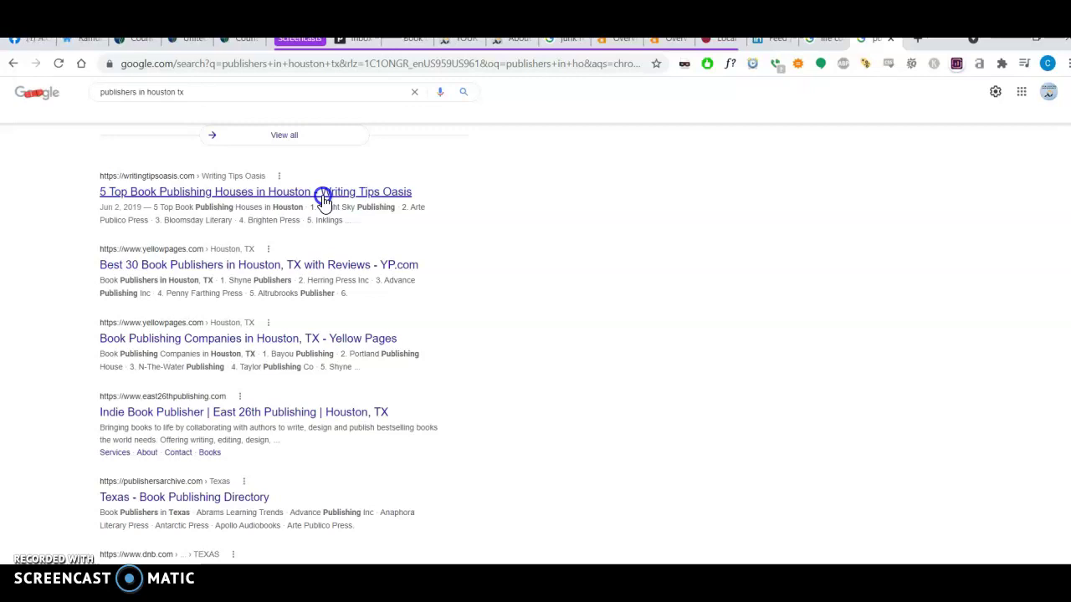
scroll(626, 283, "up", 5)
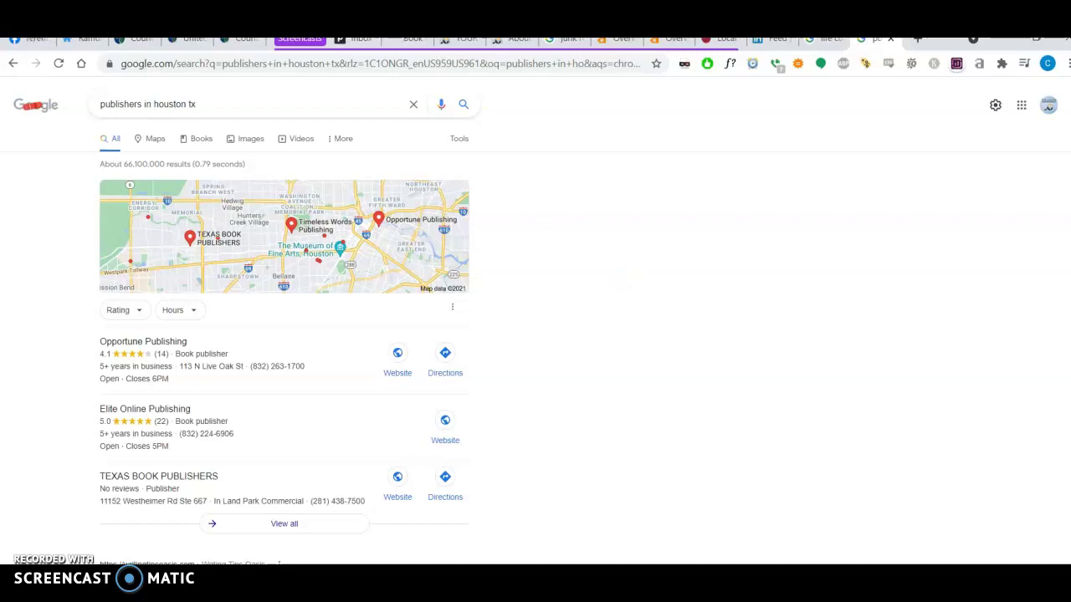
- Switch back to the Inside Edge Publishing homepage and review its header, banner and About Us section
left_click(408, 39)
scroll(570, 308, "up", 15)
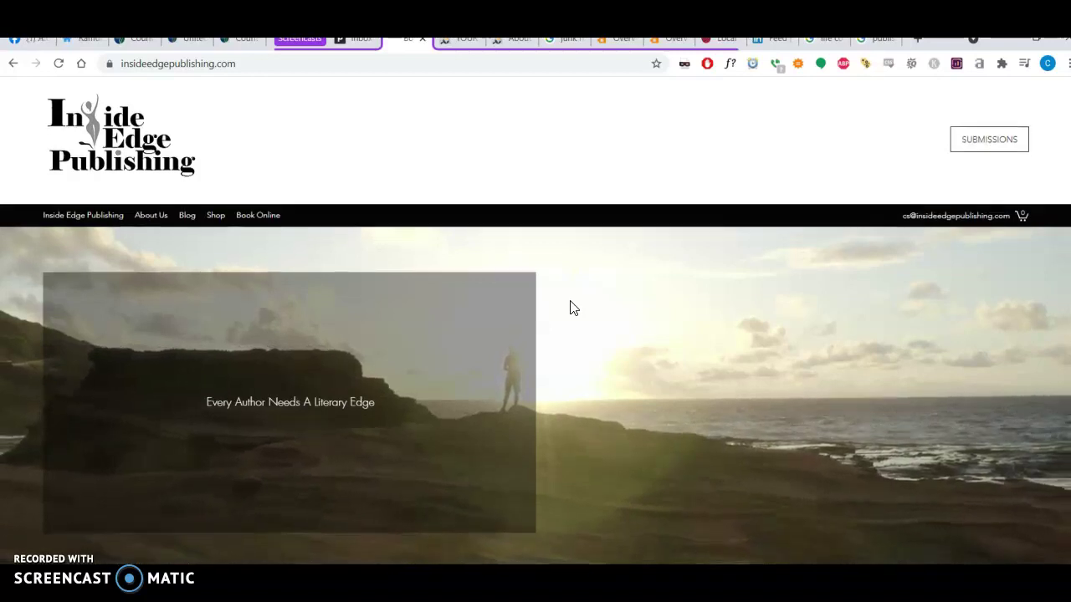
scroll(570, 309, "down", 5)
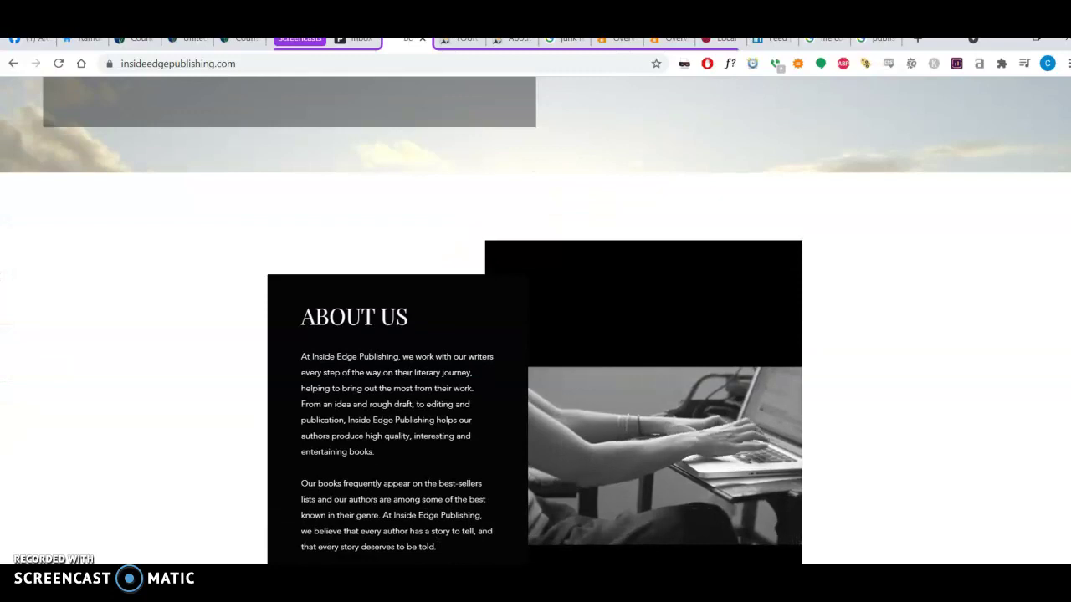
scroll(535, 318, "up", 5)
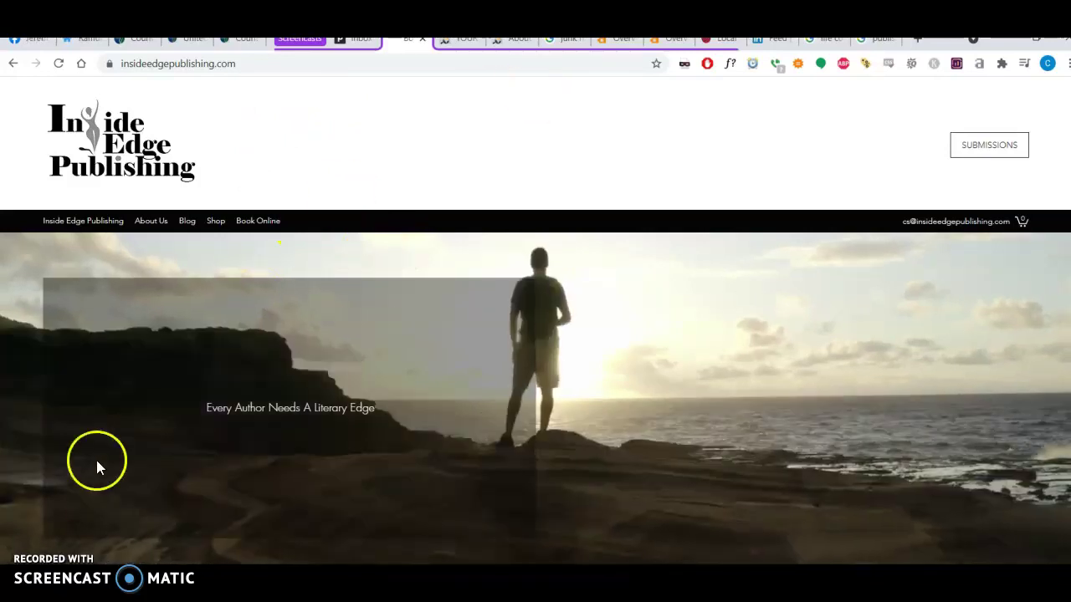
- Switch to the Ahrefs overview for insideedgepublishing.com, dismiss the tips pop-up and examine the rank, backlink and referring domain metrics
left_click(670, 39)
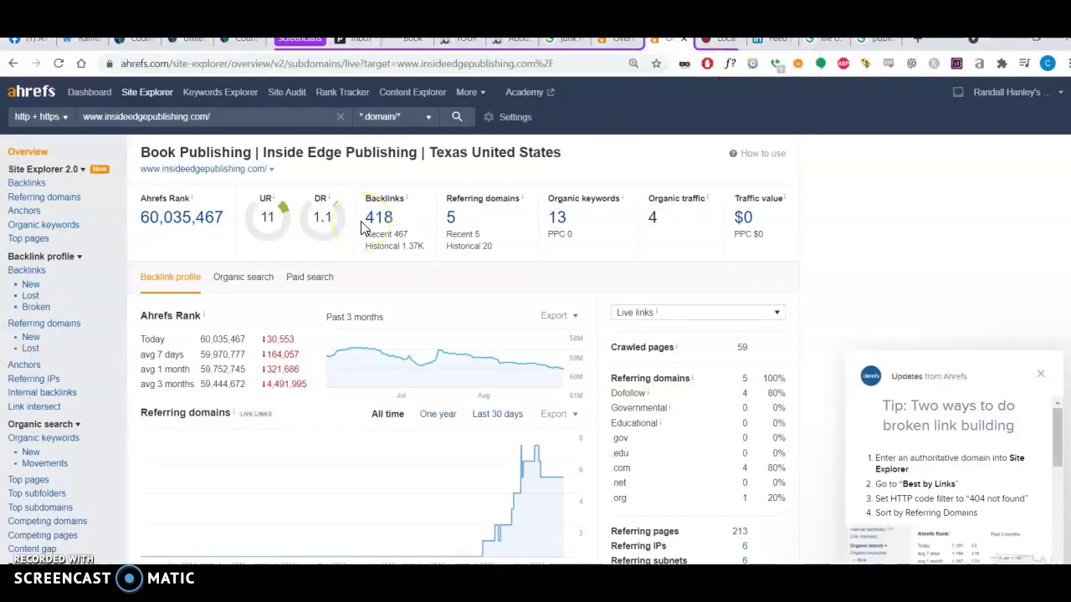
left_click(820, 279)
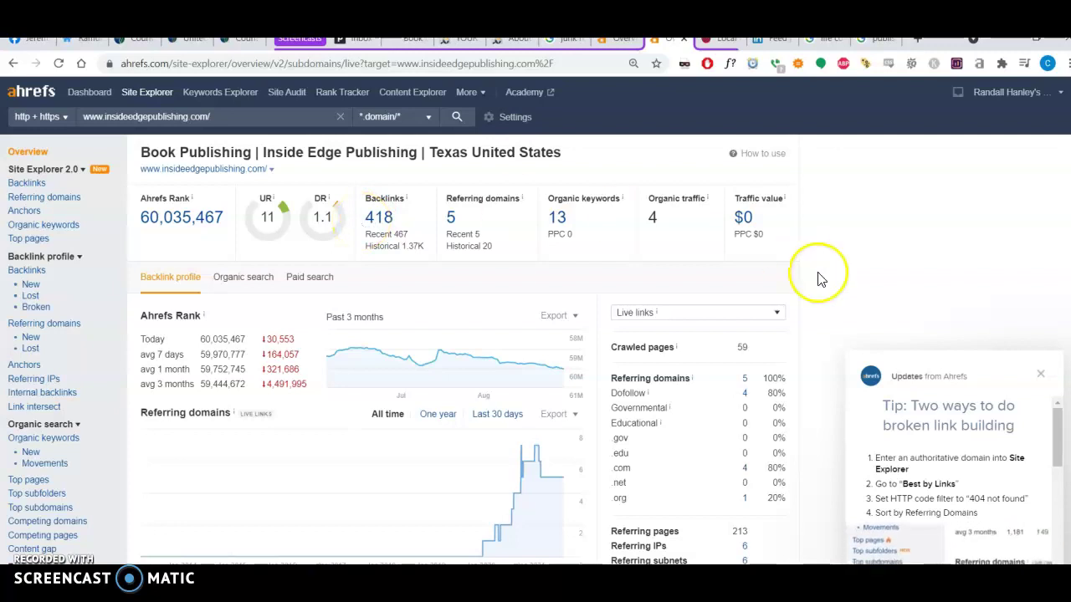
left_click(1042, 374)
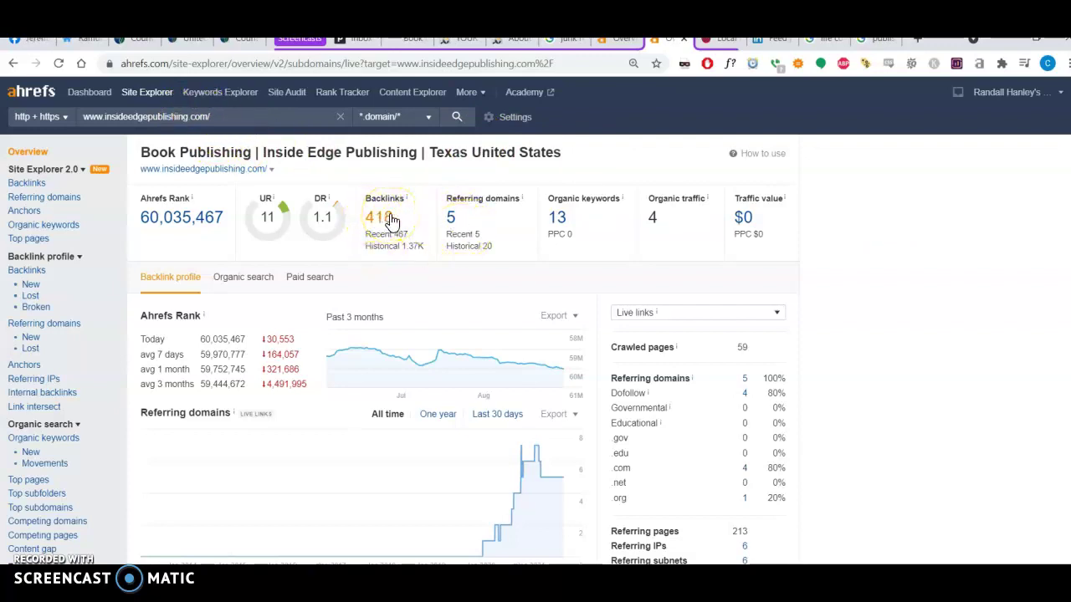
- Open the site's organic keywords report and check the volume, traffic and position for "book publishers in houston"
left_click(559, 219)
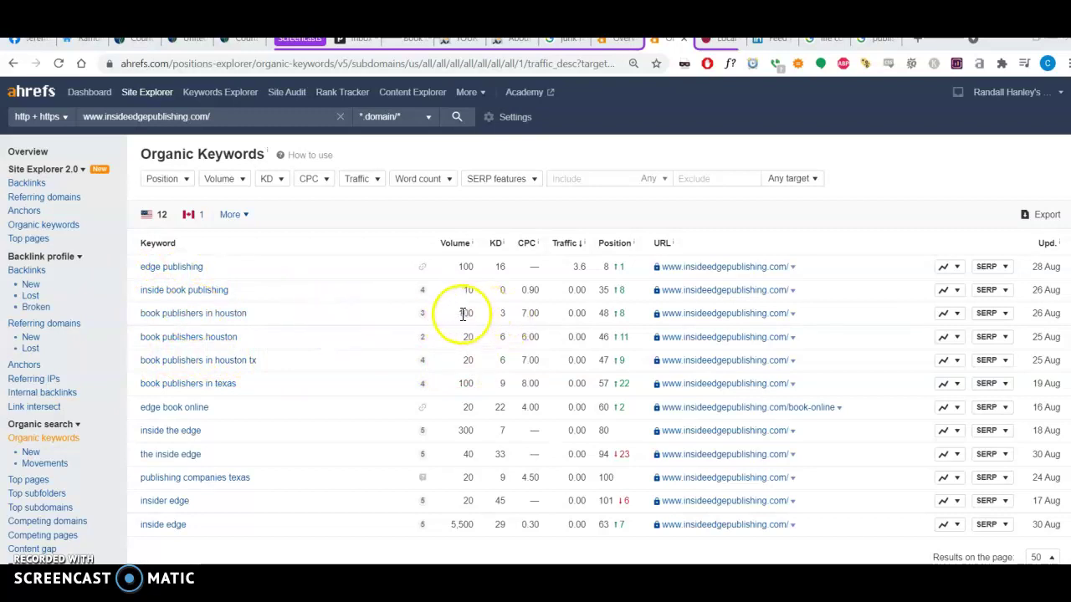
mouse_move(472, 247)
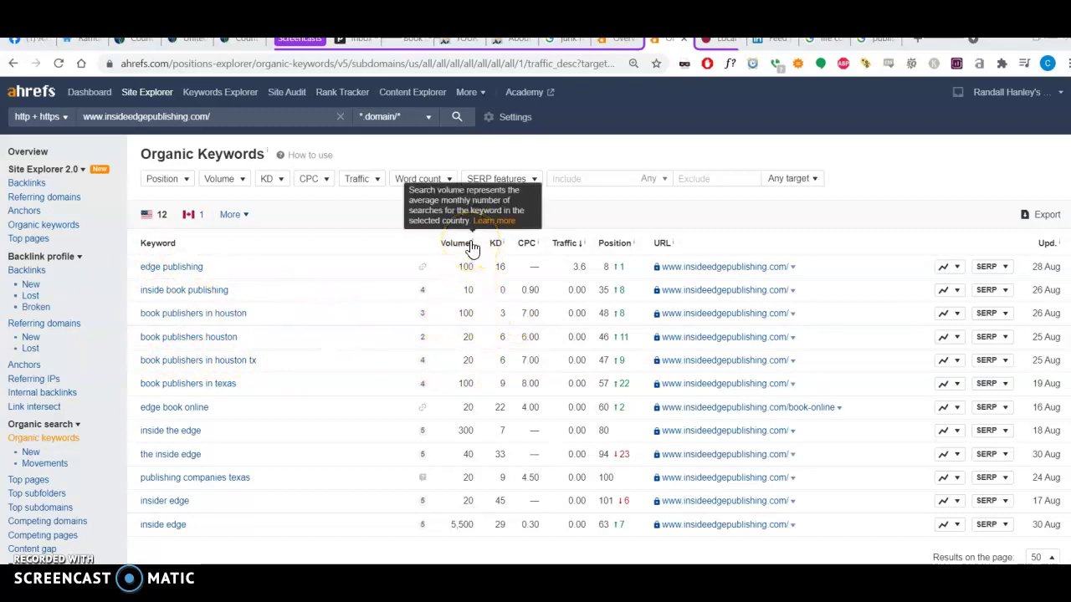
mouse_move(585, 248)
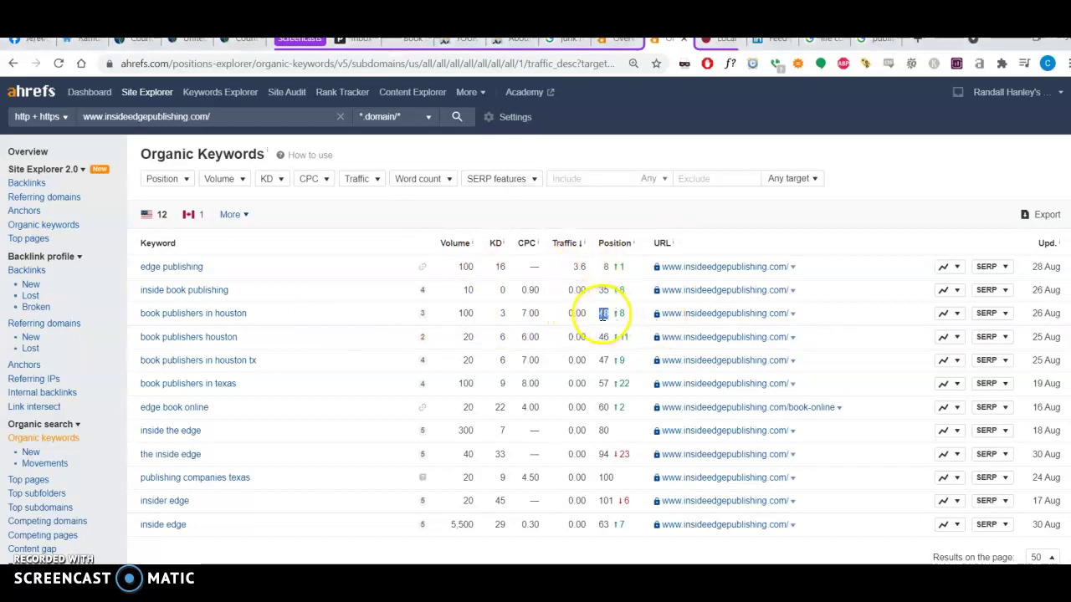
mouse_move(623, 314)
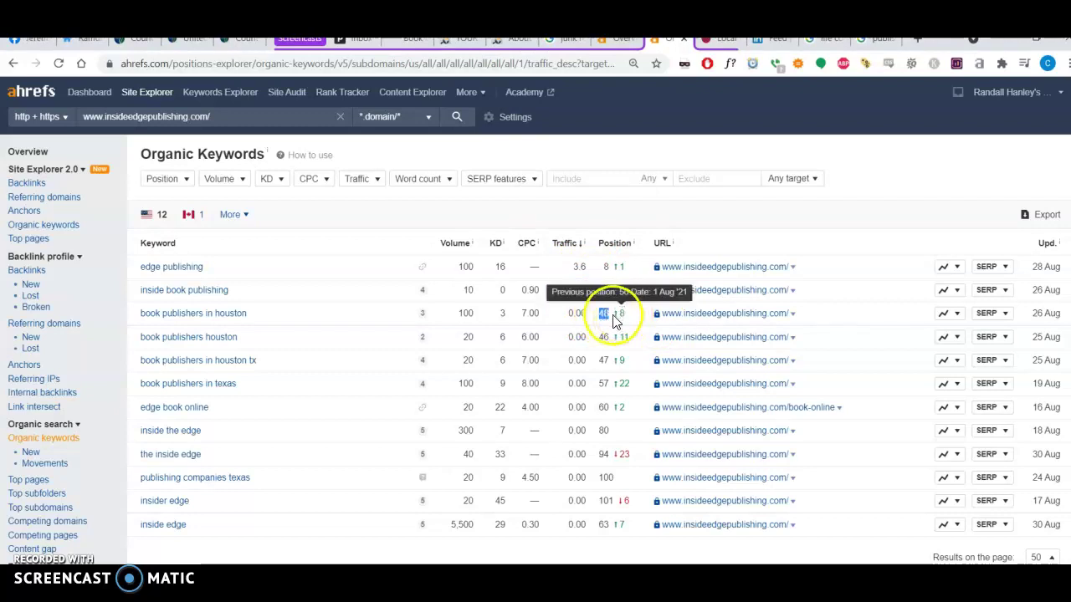
left_click(606, 315)
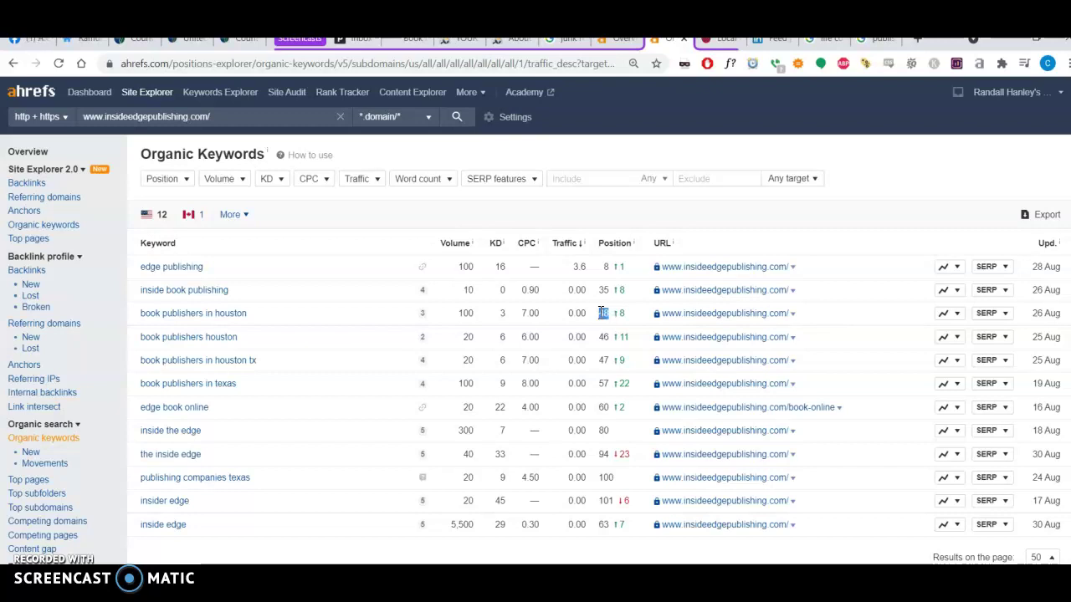
- Open the keyword report for "book publishers in houston" and display its traffic share by domains
left_click(221, 315)
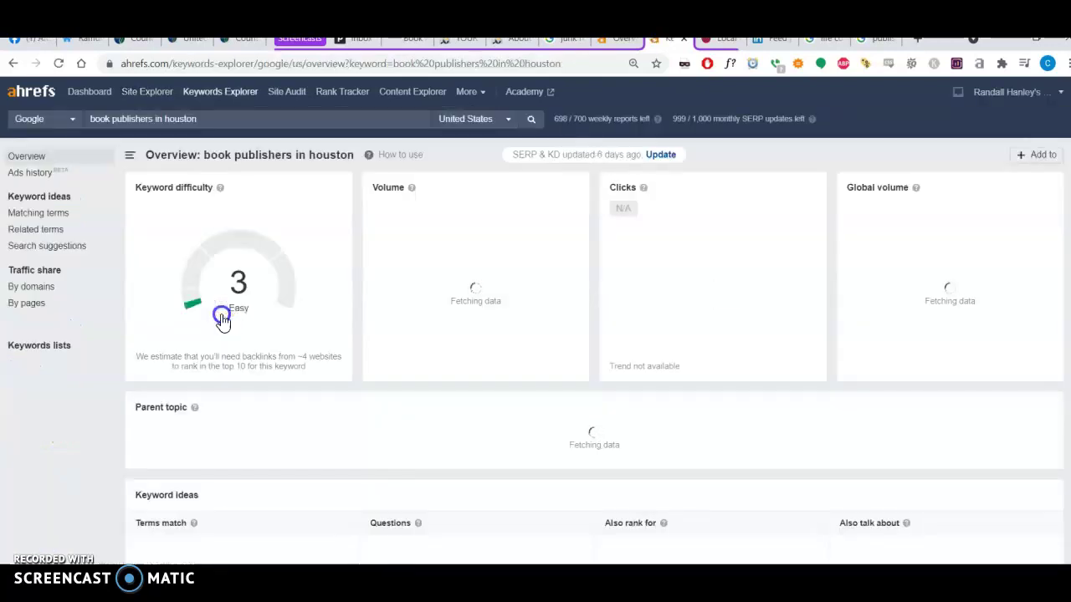
left_click(31, 286)
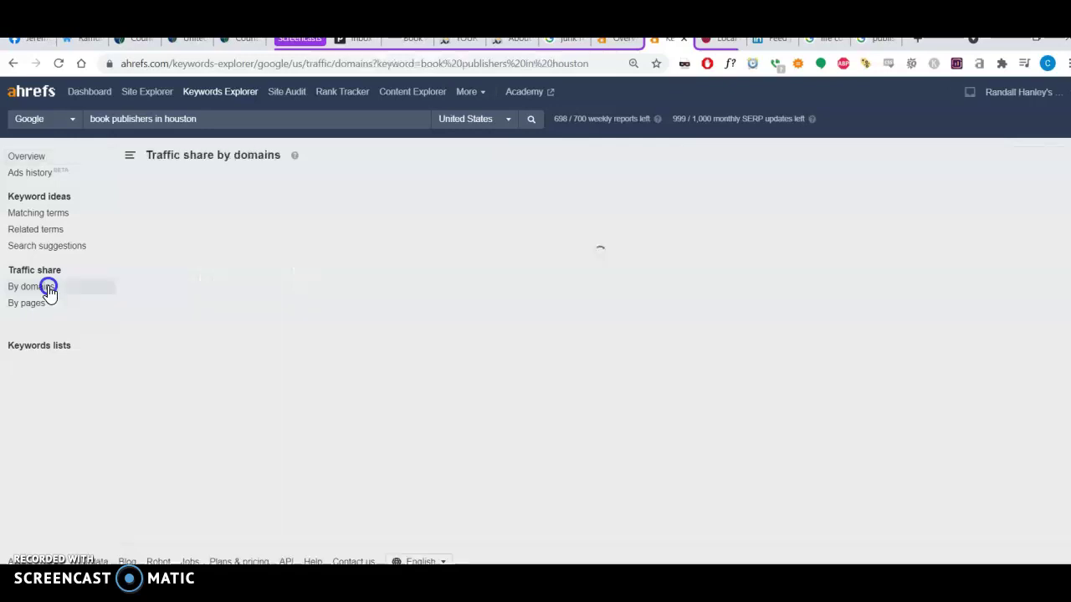
left_click(272, 175)
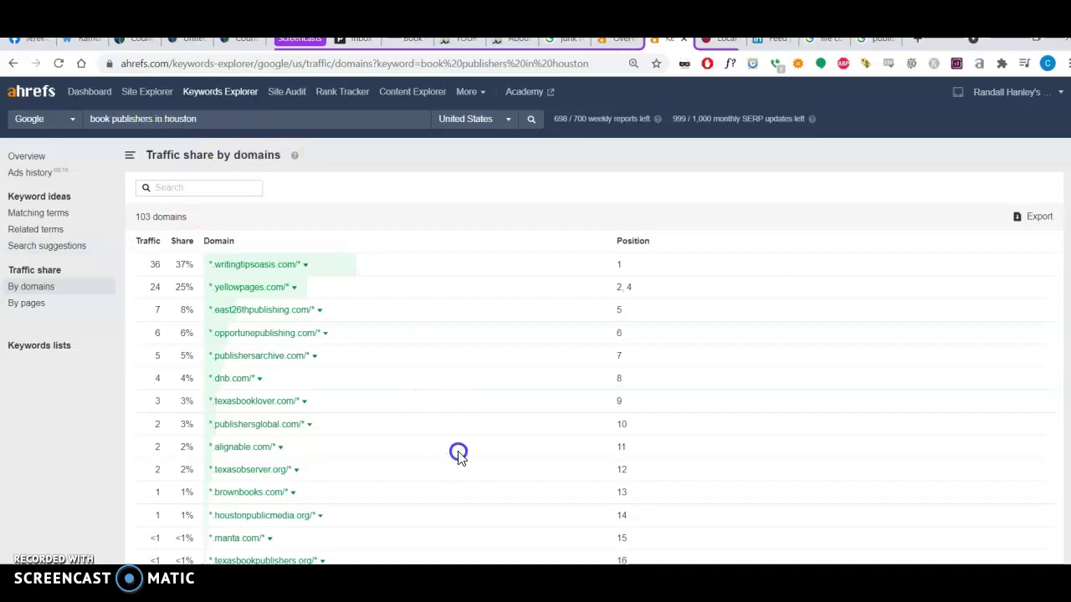
- Look through the ranking domains to locate insideedgepublishing.com, and return to the keyword's overview
scroll(459, 452, "down", 5)
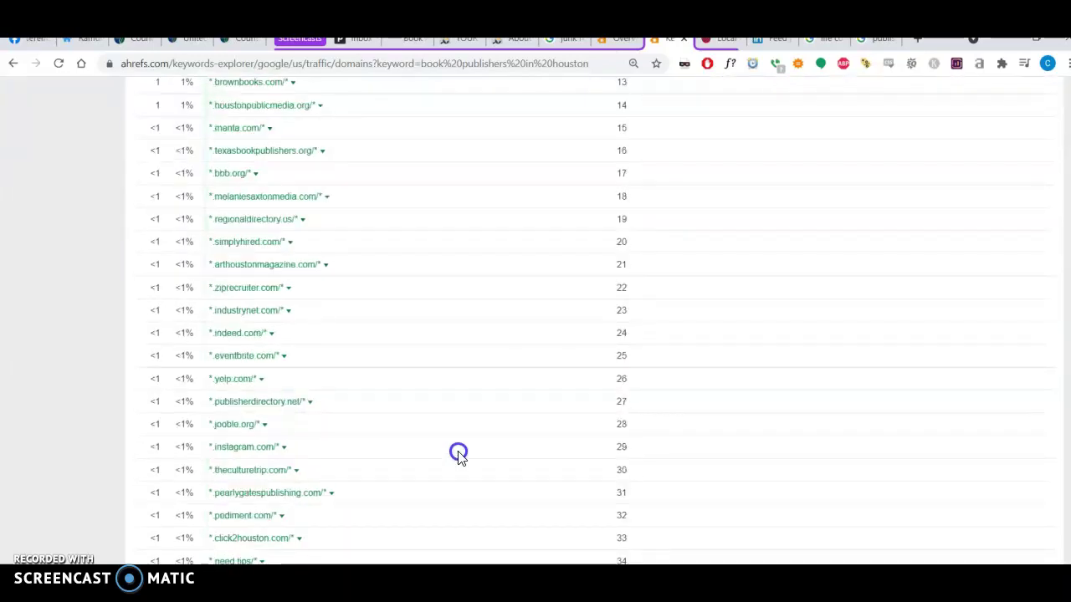
scroll(459, 452, "up", 5)
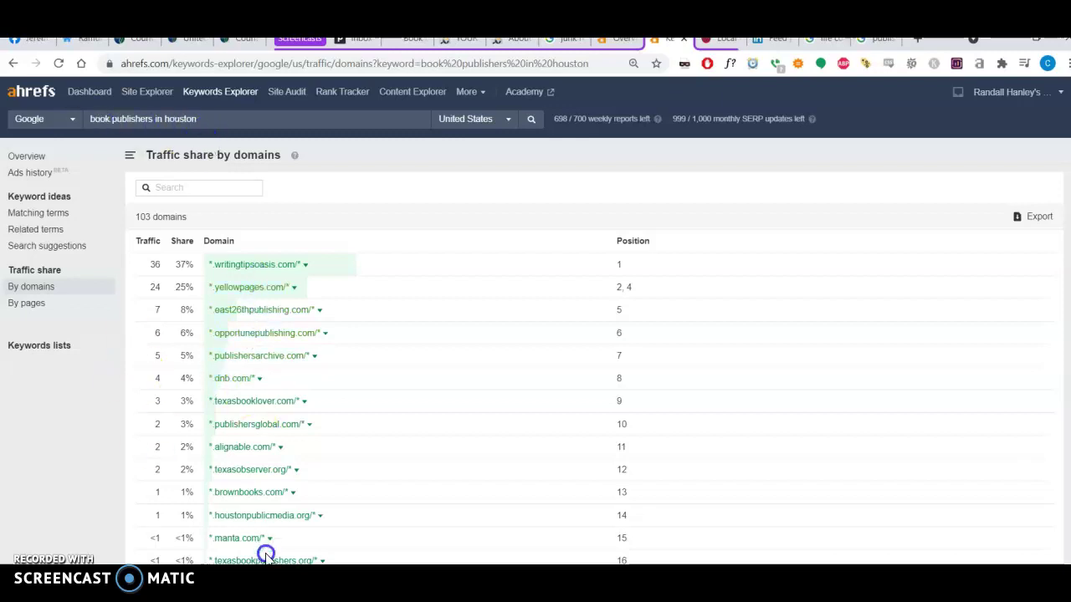
scroll(282, 514, "down", 3)
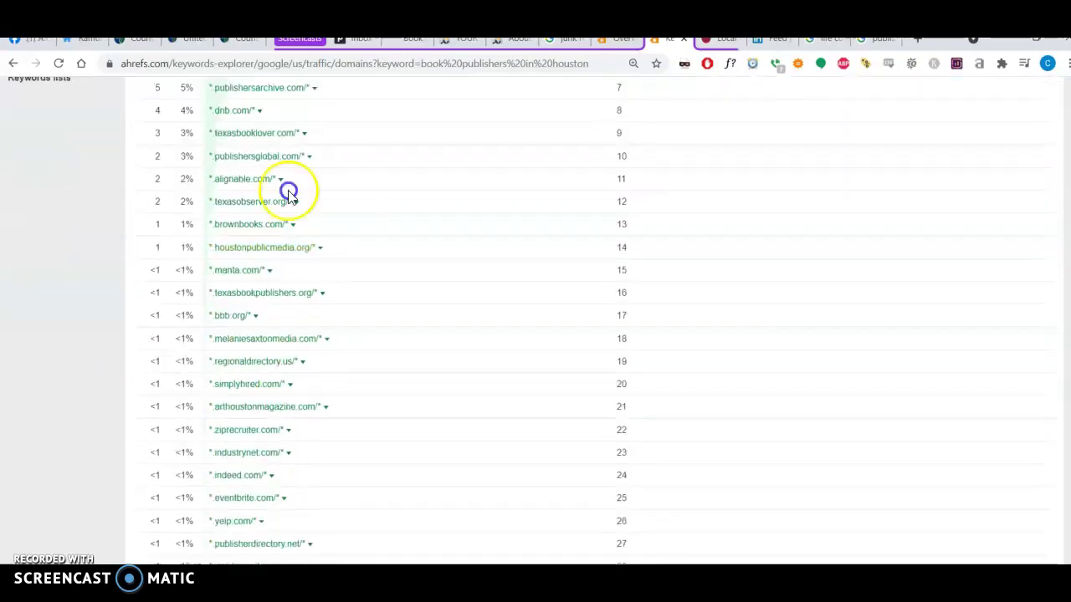
scroll(289, 453, "down", 4)
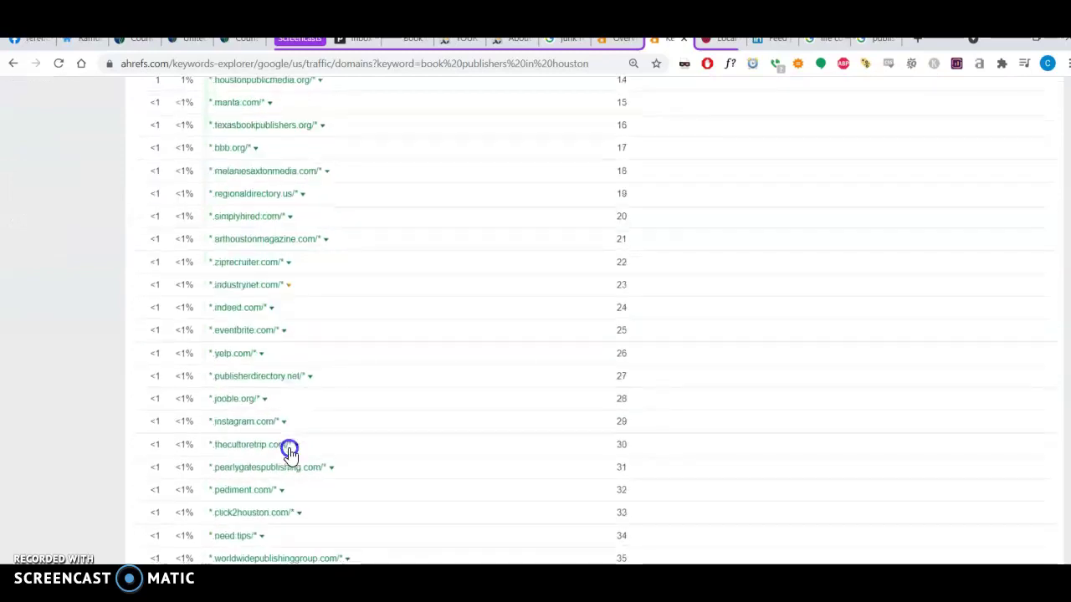
scroll(289, 453, "down", 3)
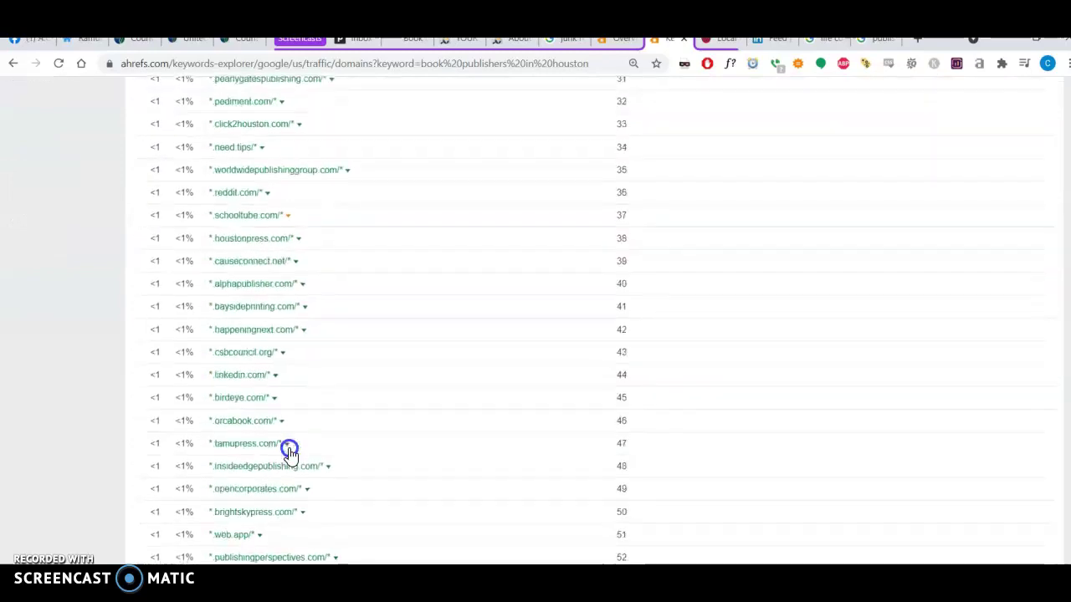
scroll(289, 449, "down", 2)
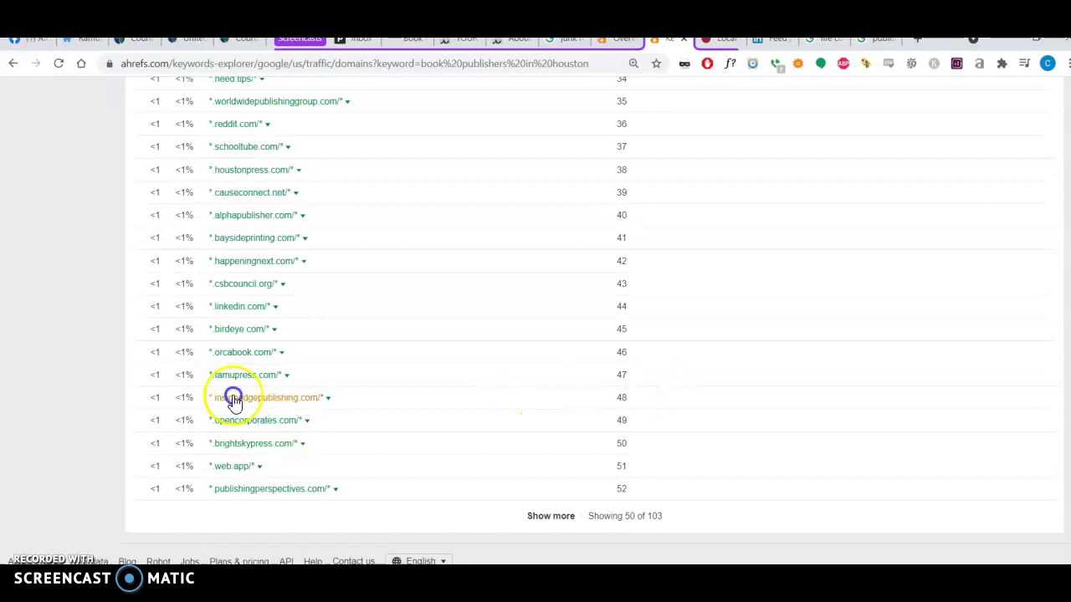
scroll(279, 398, "up", 10)
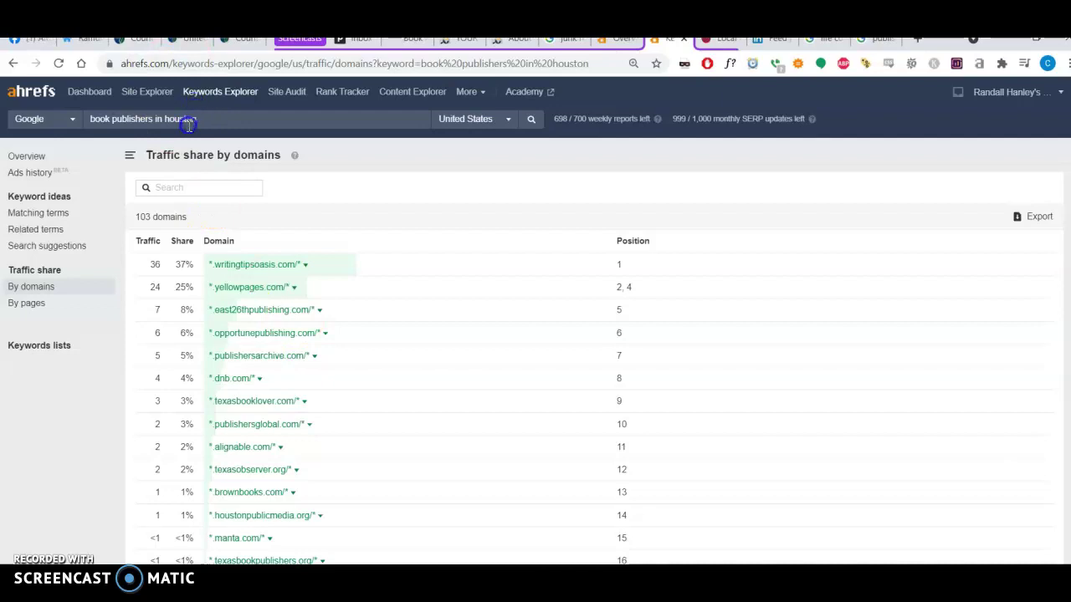
left_click(31, 156)
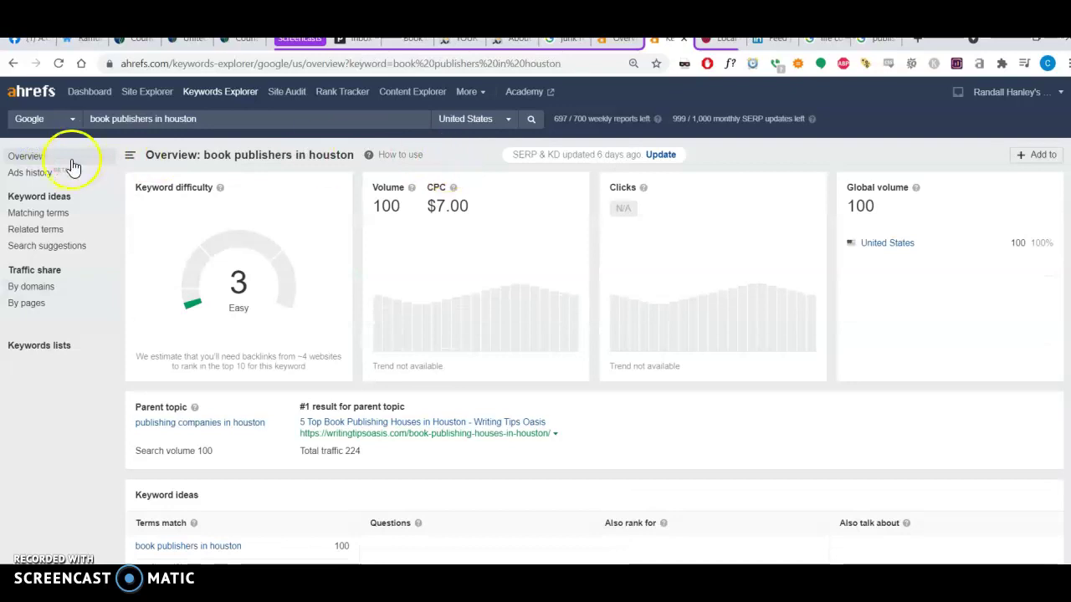
- Return to the Ahrefs overview for insideedgepublishing.com and check its organic keywords and organic traffic metrics
left_click(12, 63)
left_click(13, 63)
left_click(12, 64)
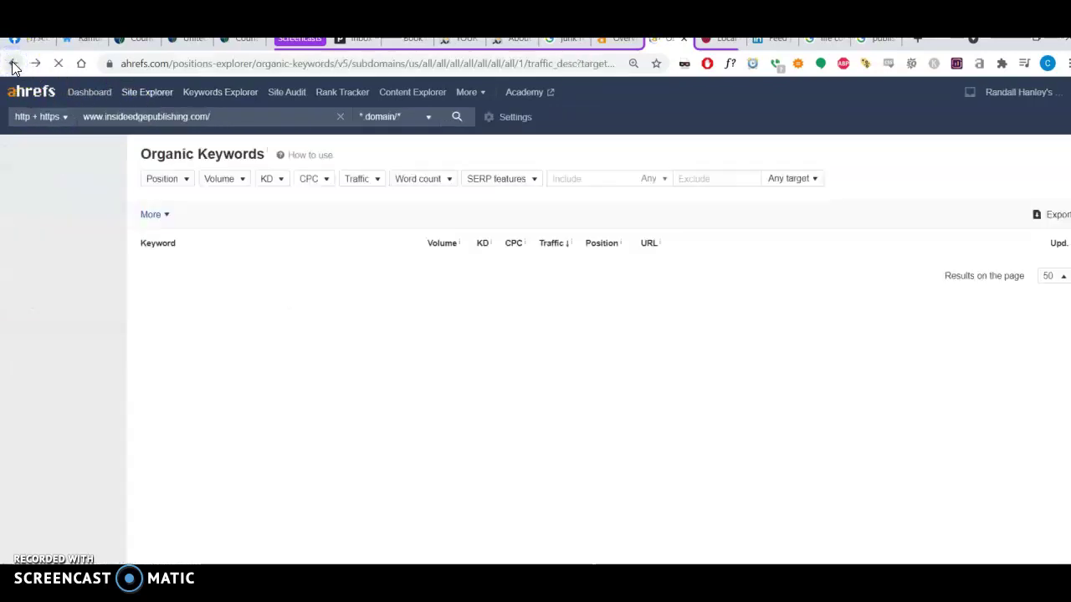
left_click(31, 151)
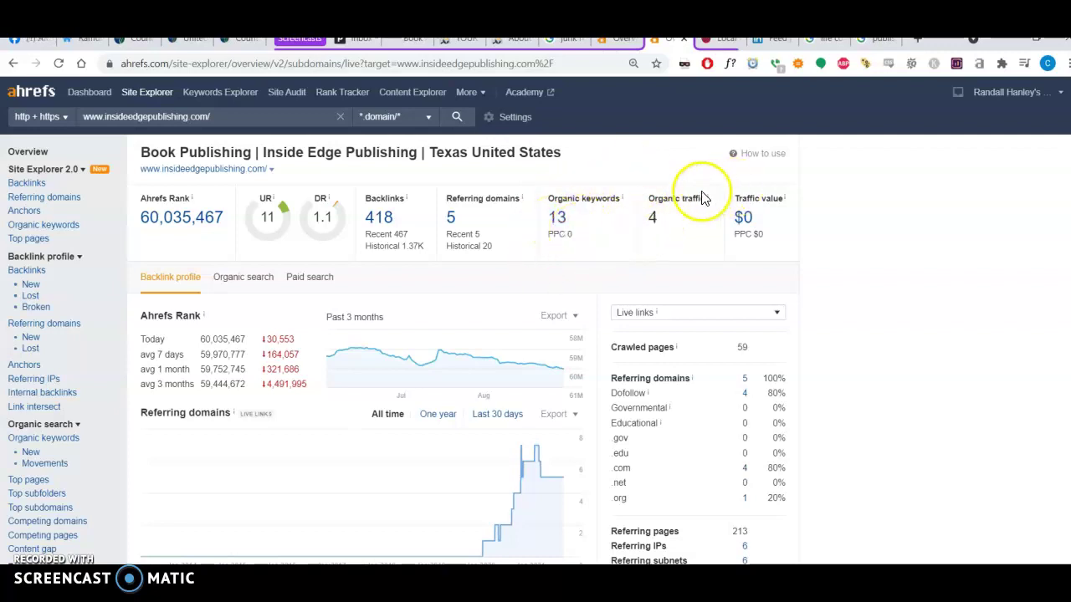
mouse_move(709, 203)
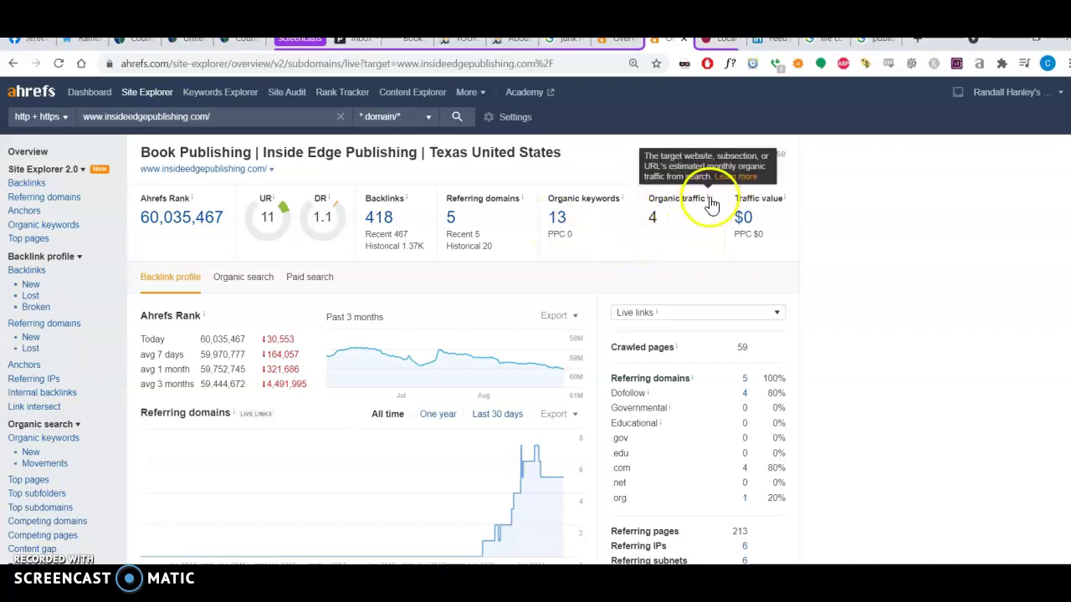
- Reopen the "book publishers in houston" report from the site's organic keywords and display its traffic share by domains
left_click(557, 217)
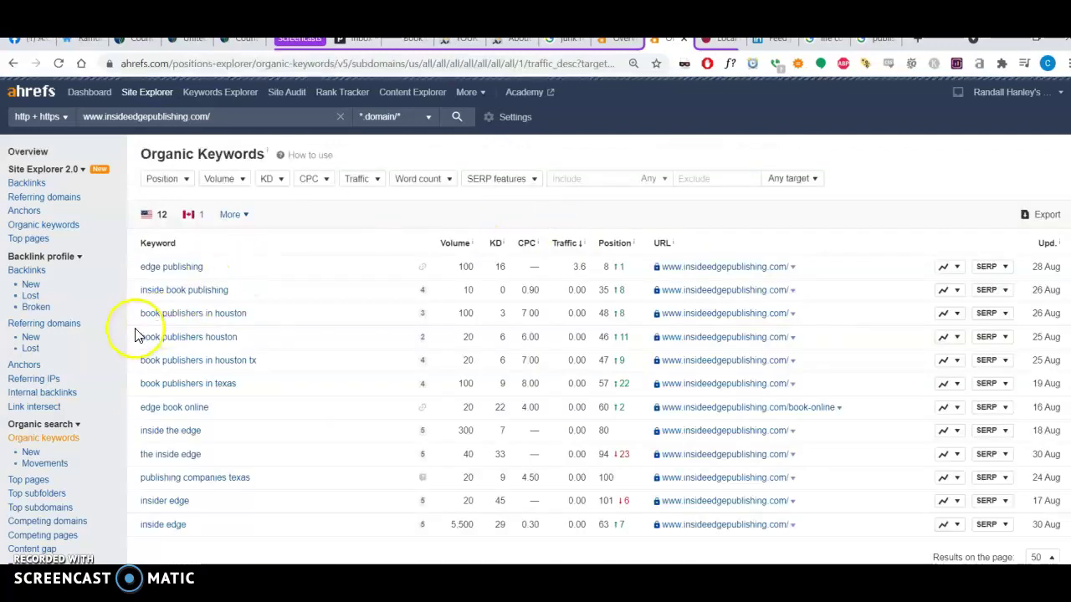
left_click(186, 313)
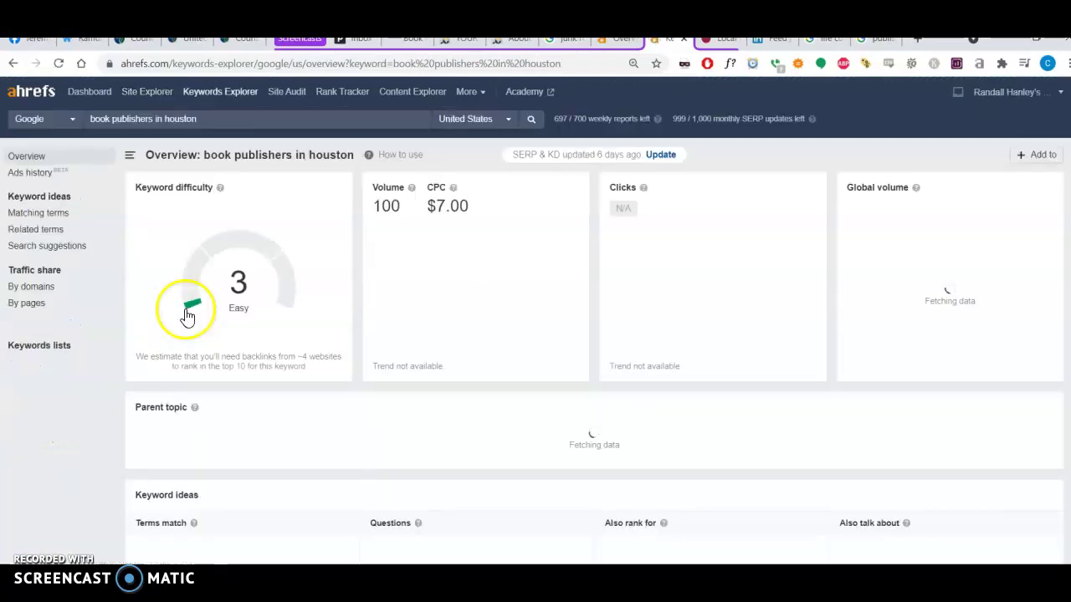
left_click(21, 287)
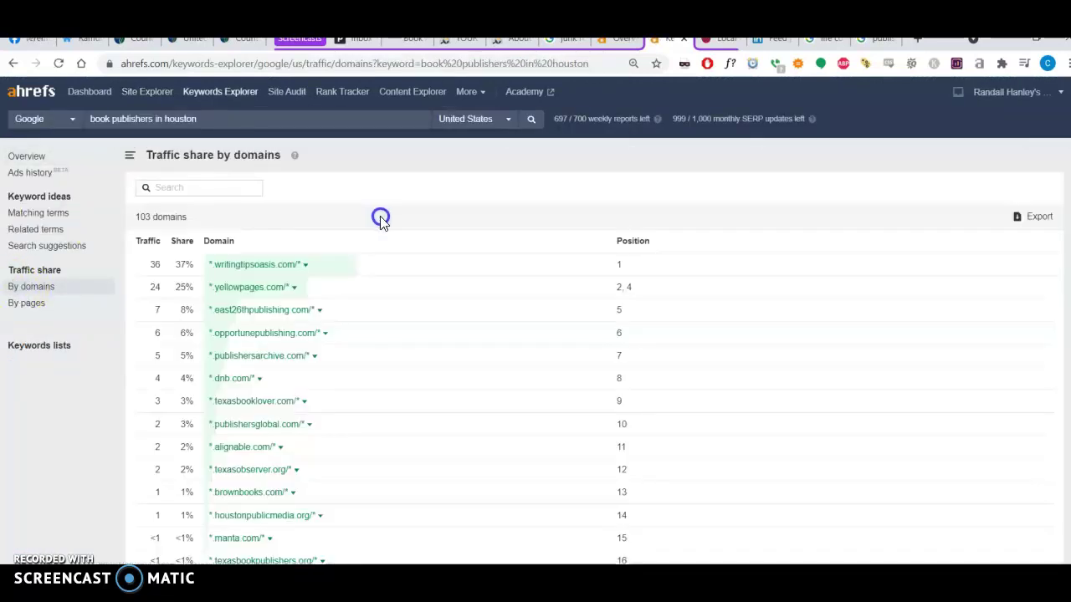
- Open the Site Explorer overview for writingtipsoasis.com and examine its ranking metrics, domain rating history and URL rating distribution
left_click(306, 266)
left_click(353, 172)
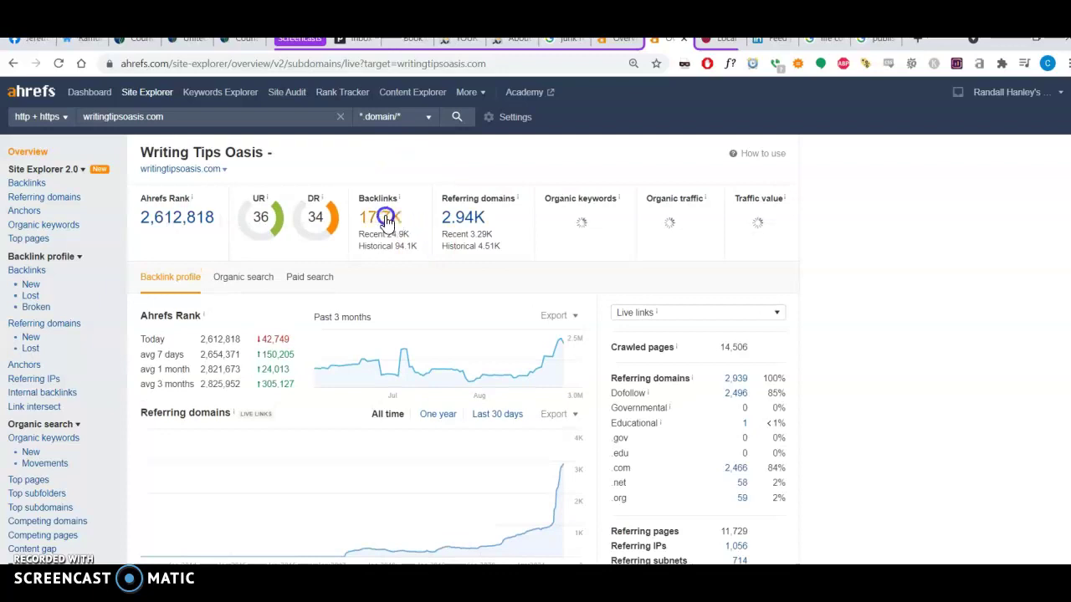
scroll(602, 373, "down", 8)
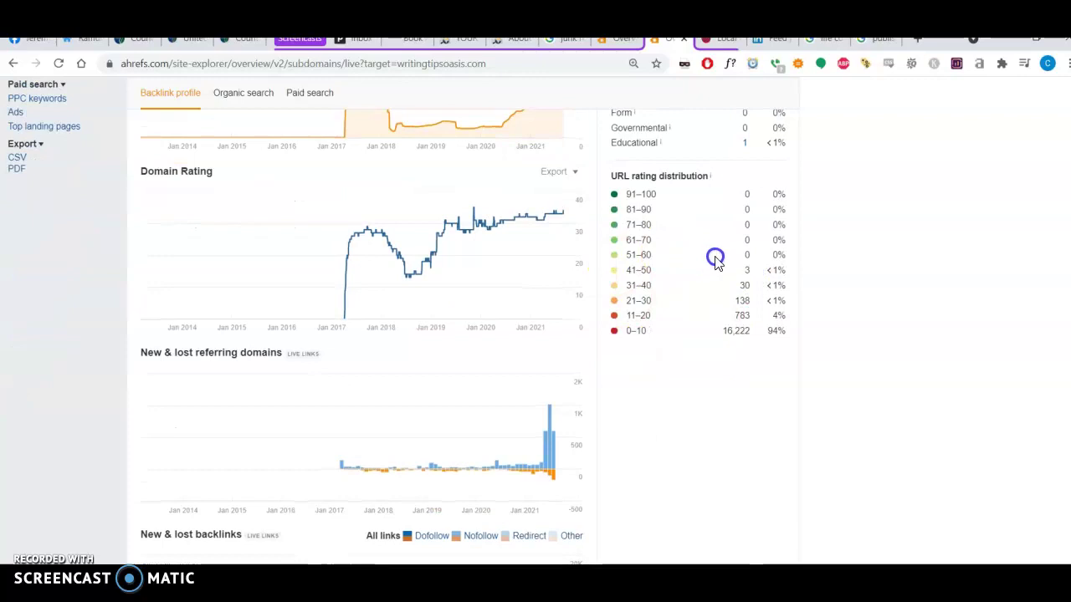
left_click(612, 299)
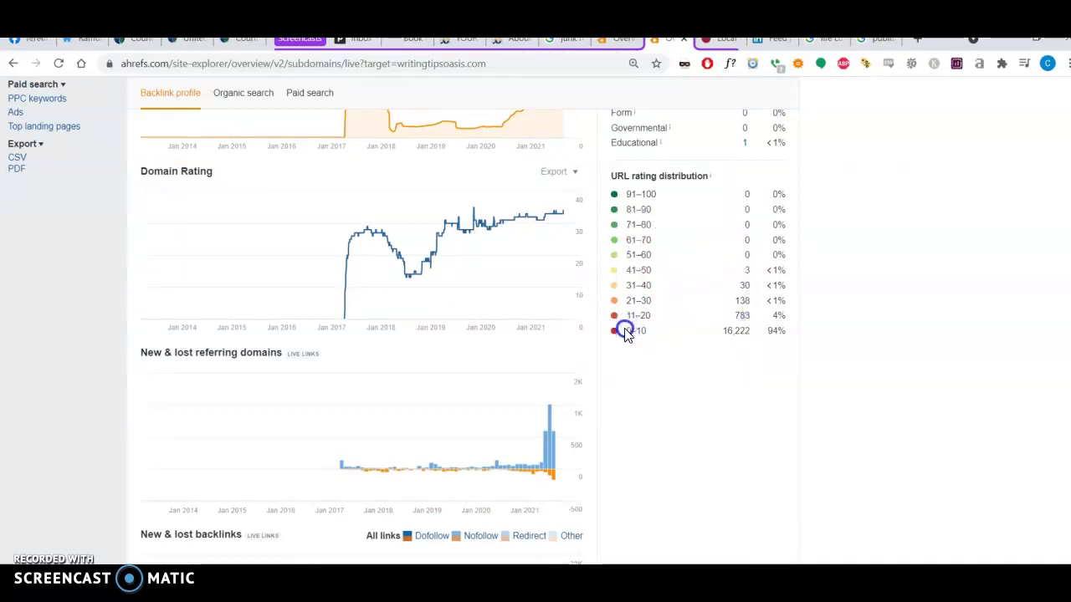
scroll(727, 332, "up", 10)
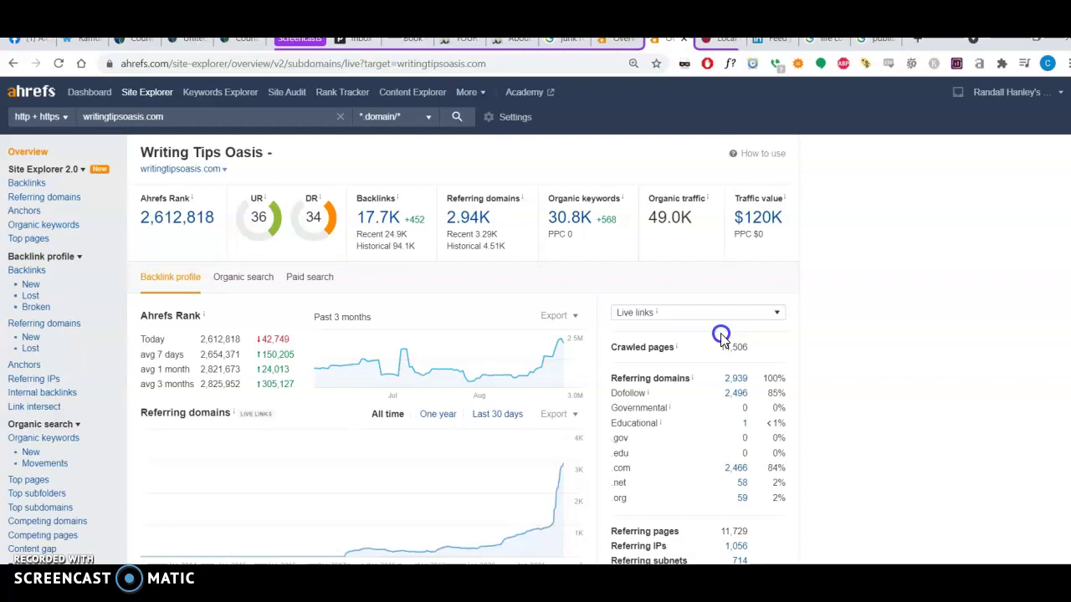
- Open the backlinks report for writingtipsoasis.com and examine the referring pages and their anchors
left_click(380, 220)
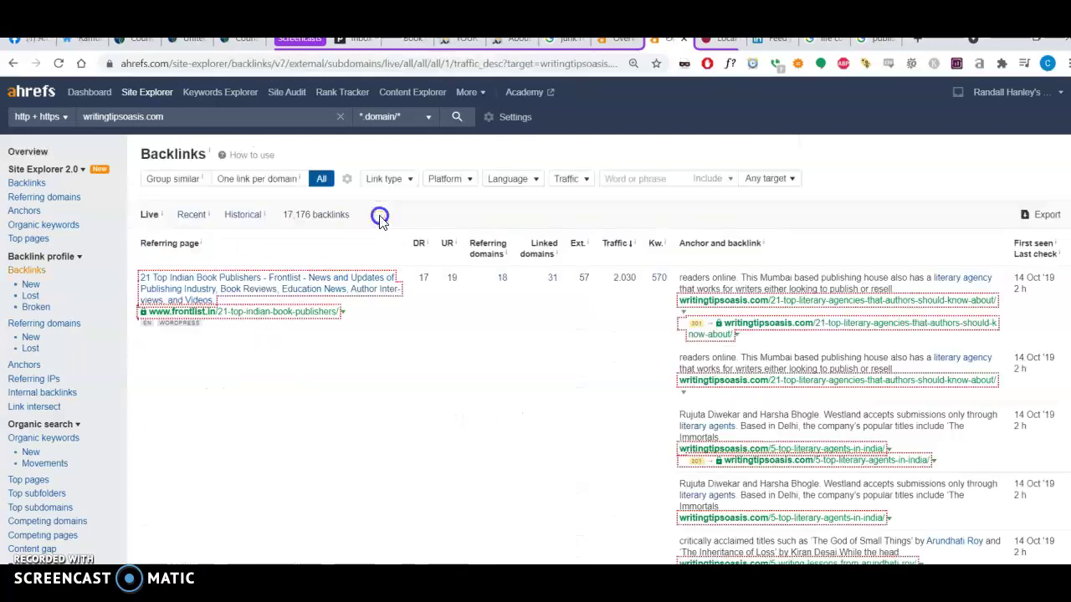
scroll(447, 427, "down", 10)
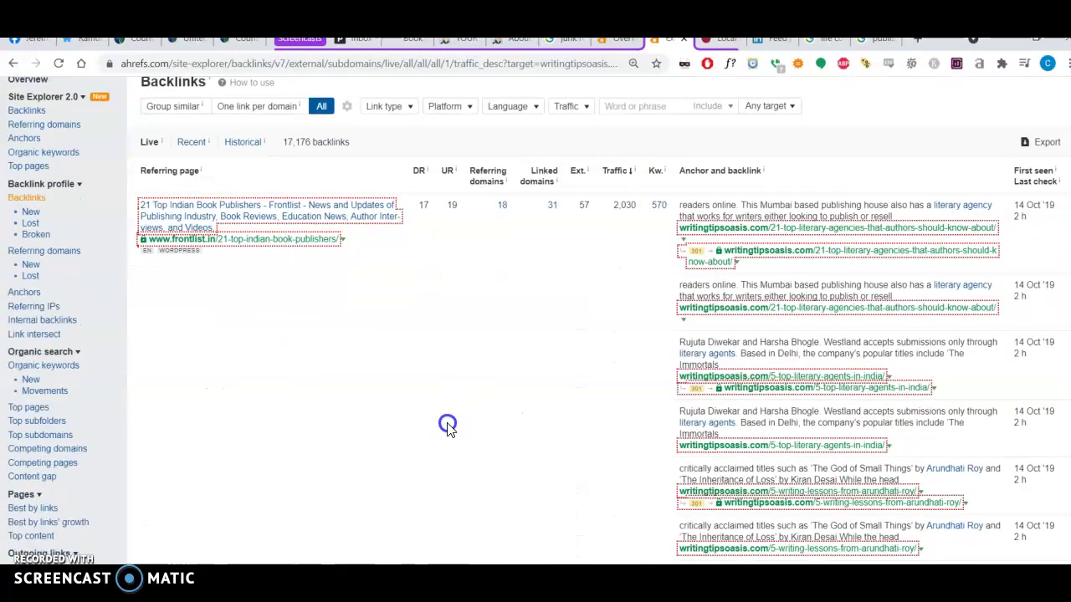
scroll(448, 427, "down", 3)
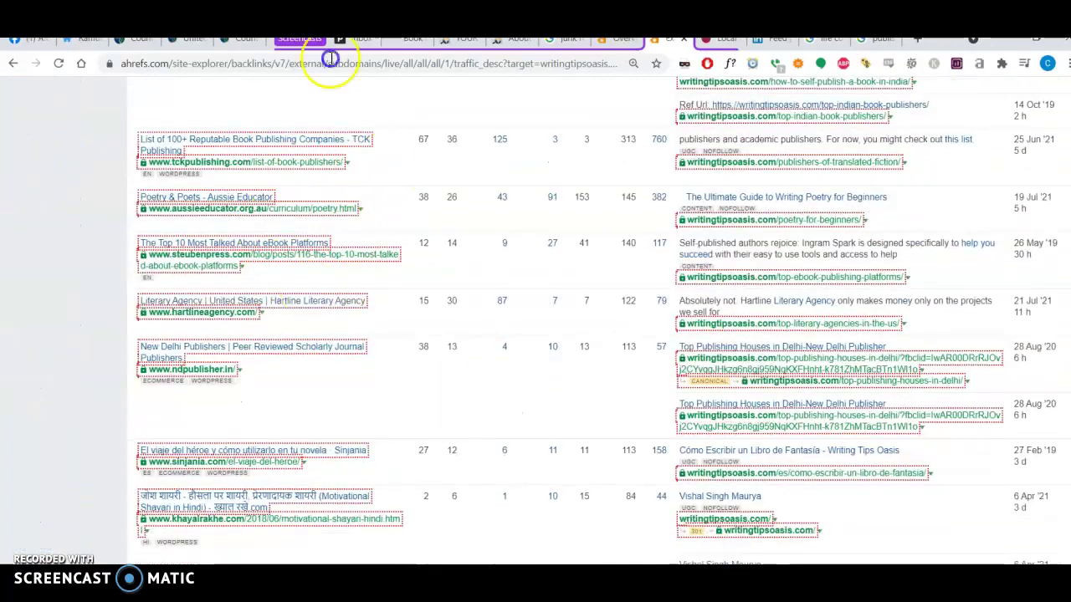
scroll(299, 430, "down", 6)
scroll(296, 428, "down", 5)
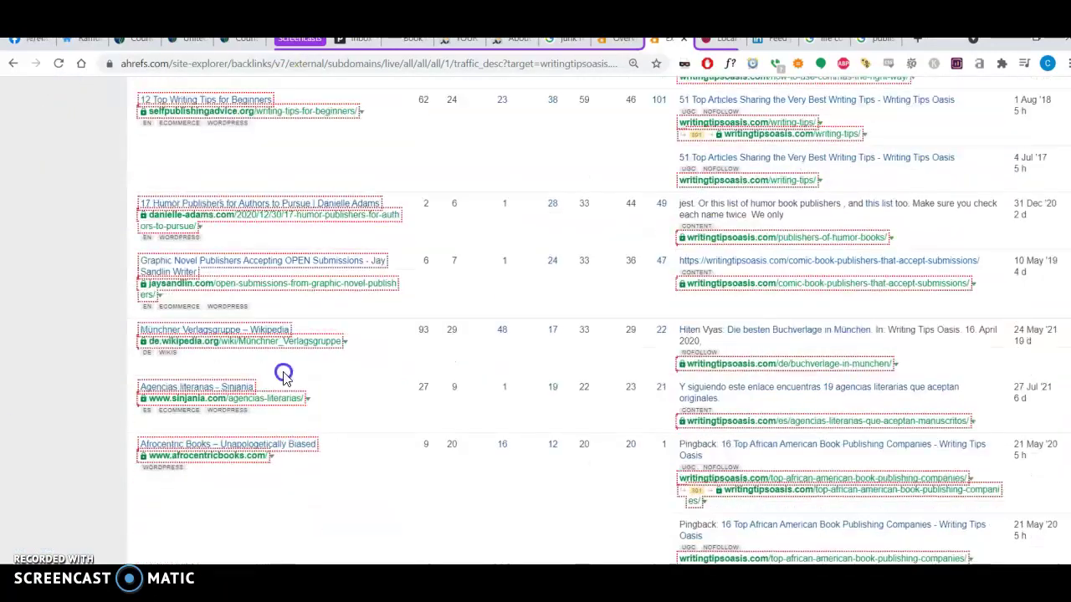
scroll(272, 433, "down", 5)
scroll(273, 433, "down", 5)
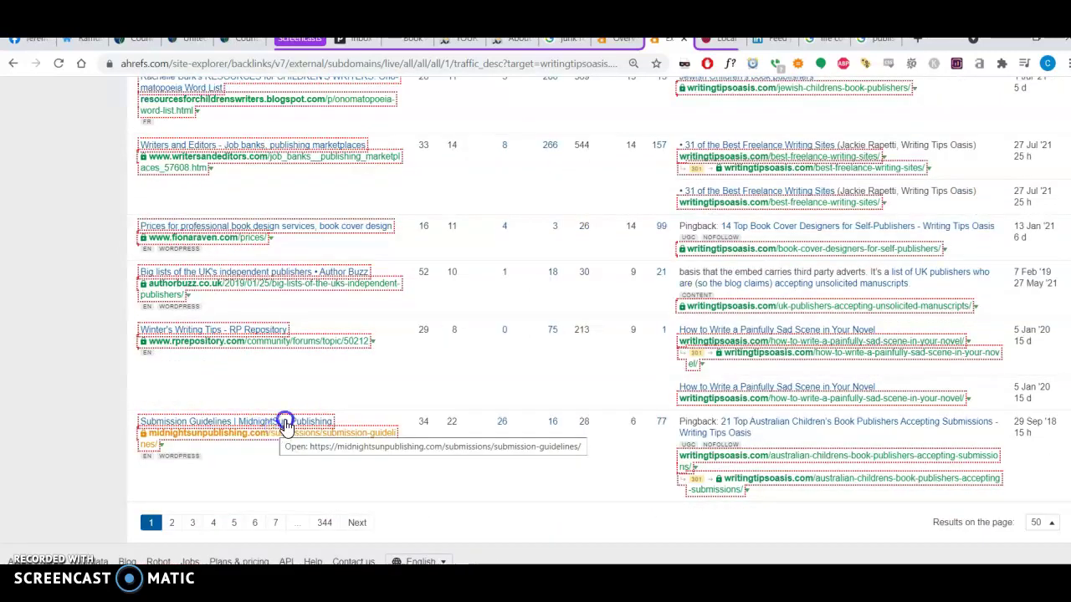
scroll(354, 155, "up", 15)
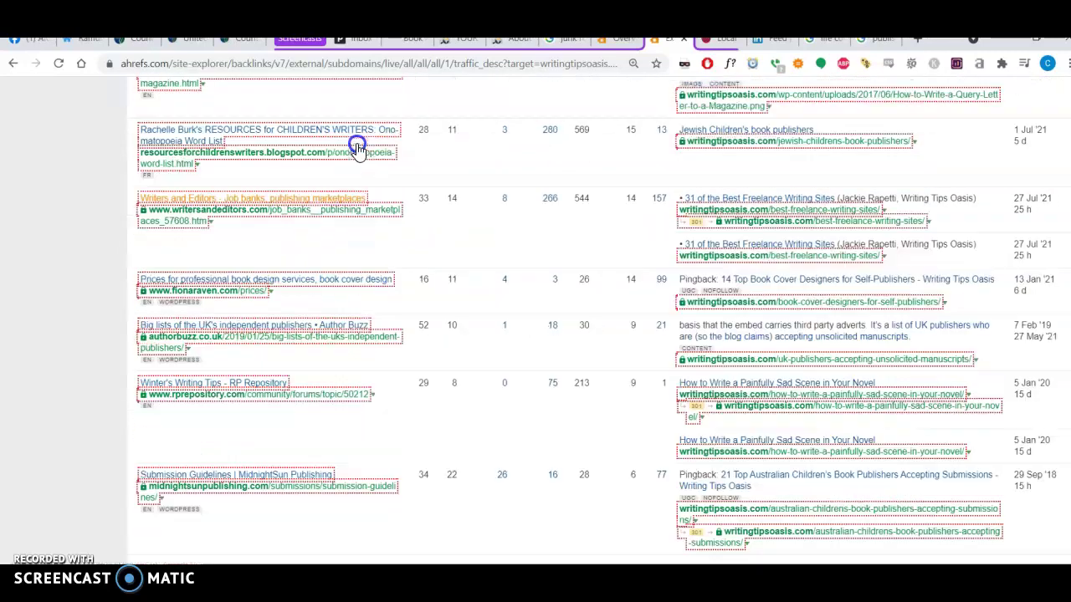
scroll(356, 148, "up", 10)
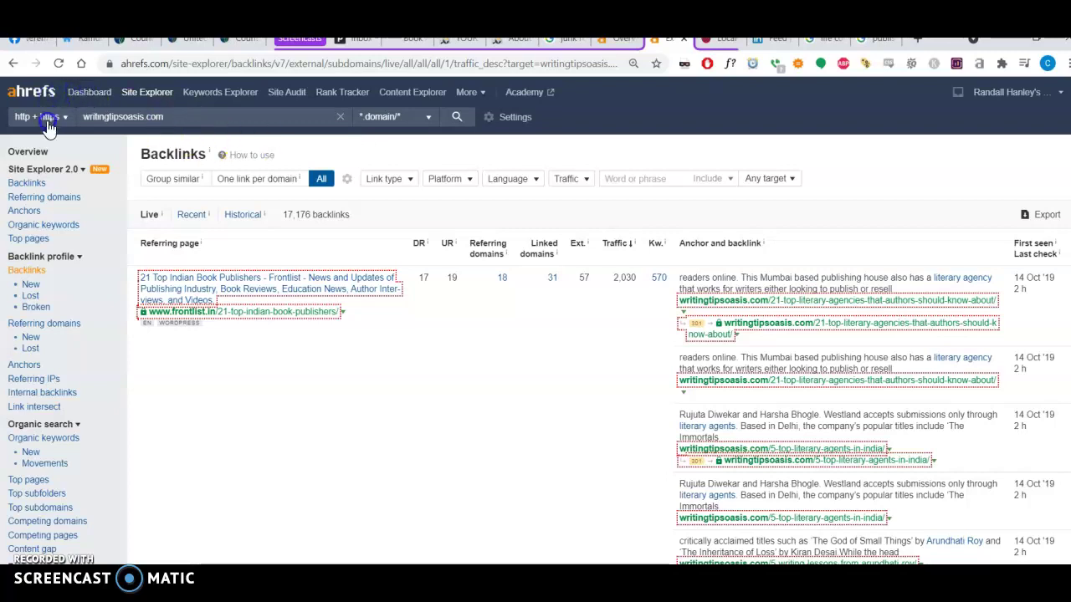
- Return to the overview for writingtipsoasis.com, open the live website and look through its homepage articles
left_click(39, 152)
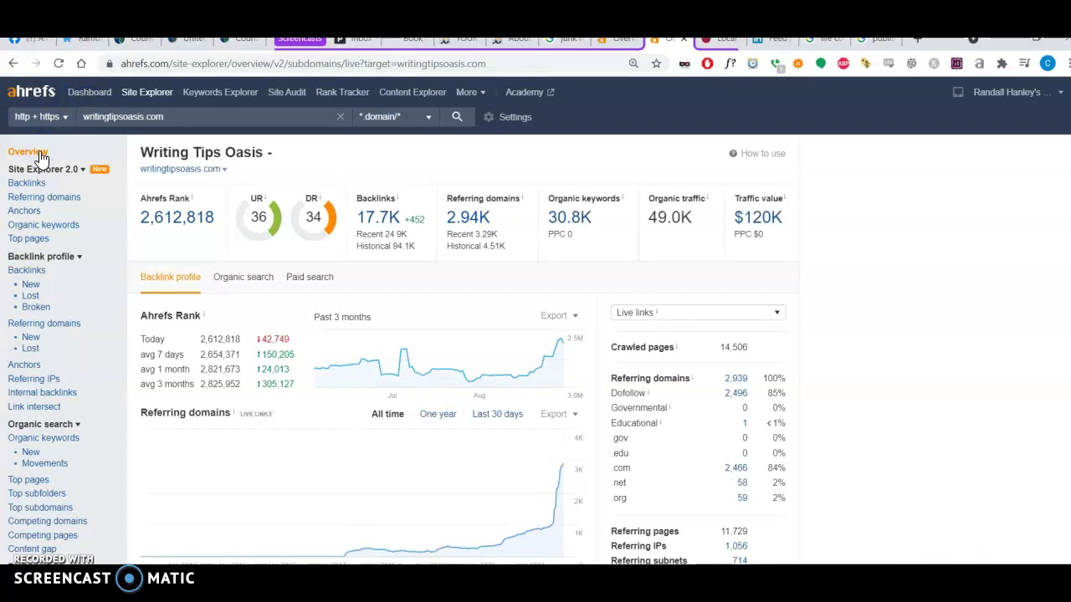
left_click(199, 171)
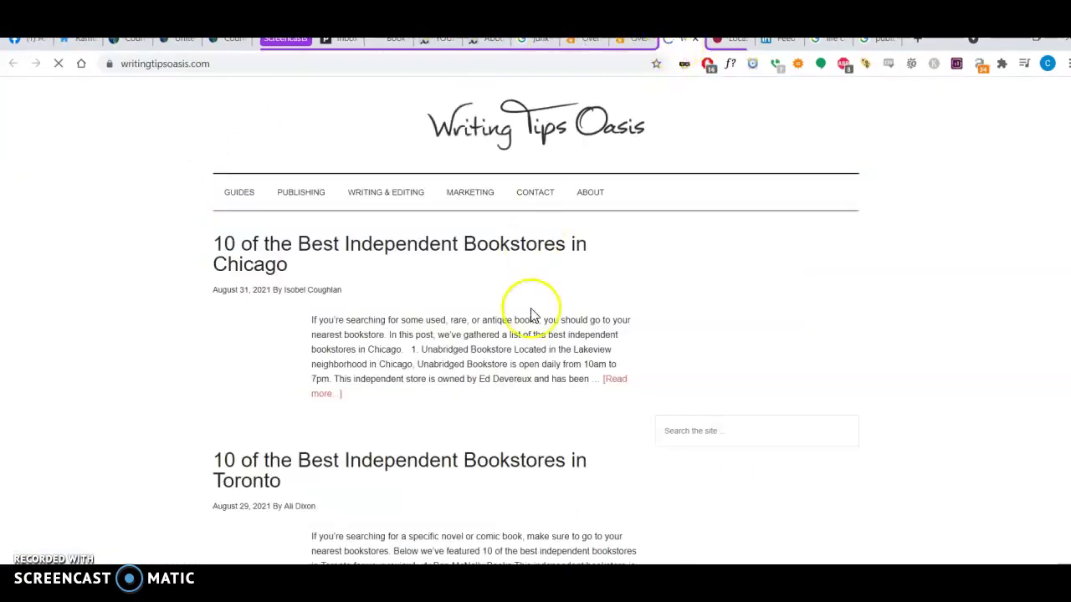
scroll(532, 314, "down", 15)
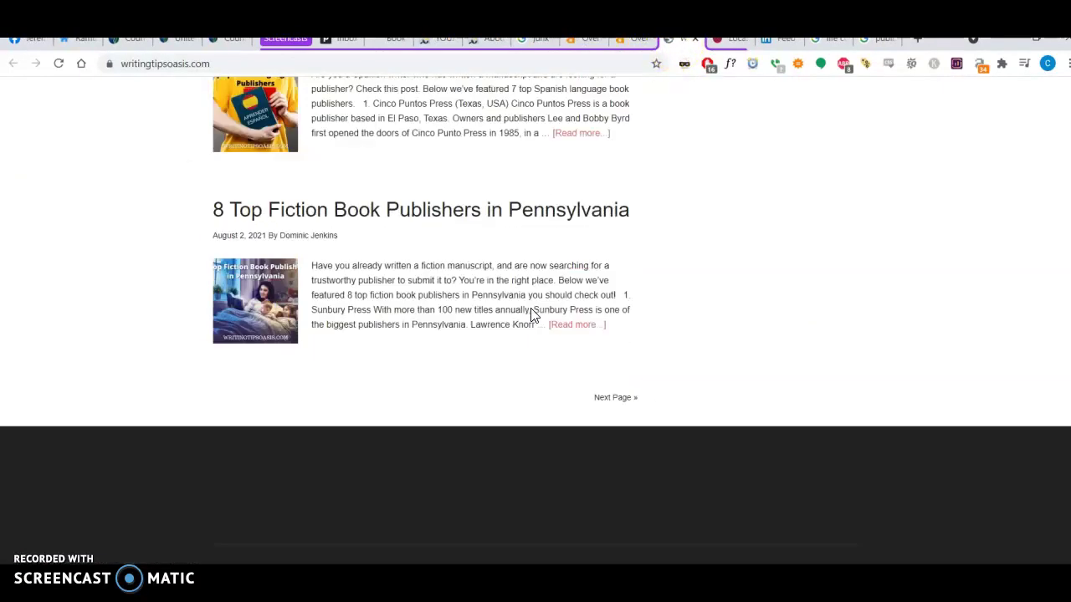
scroll(532, 315, "up", 9)
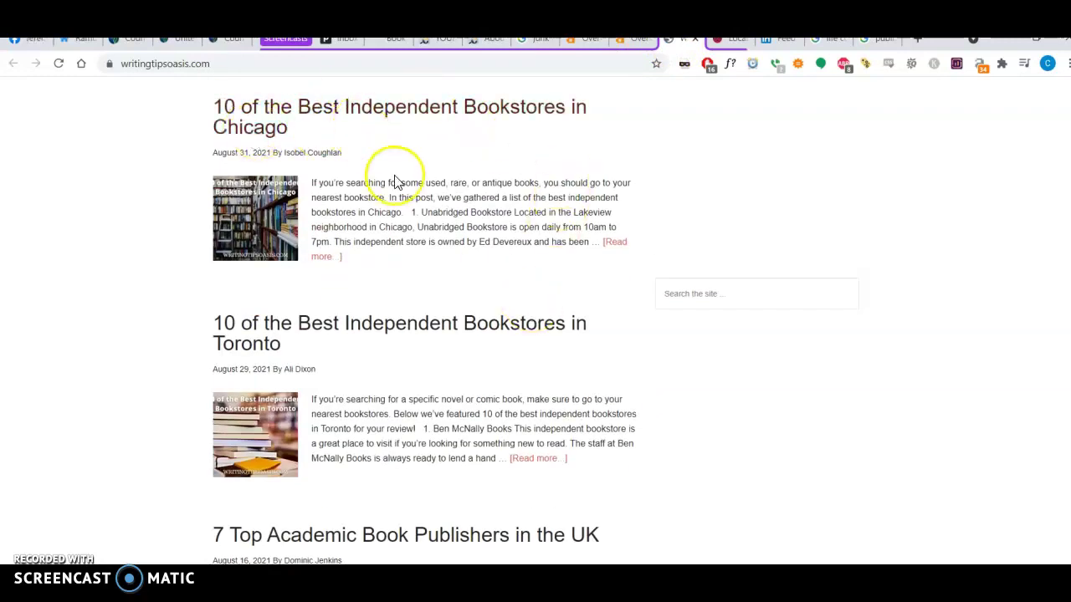
scroll(394, 179, "down", 5)
scroll(396, 175, "down", 4)
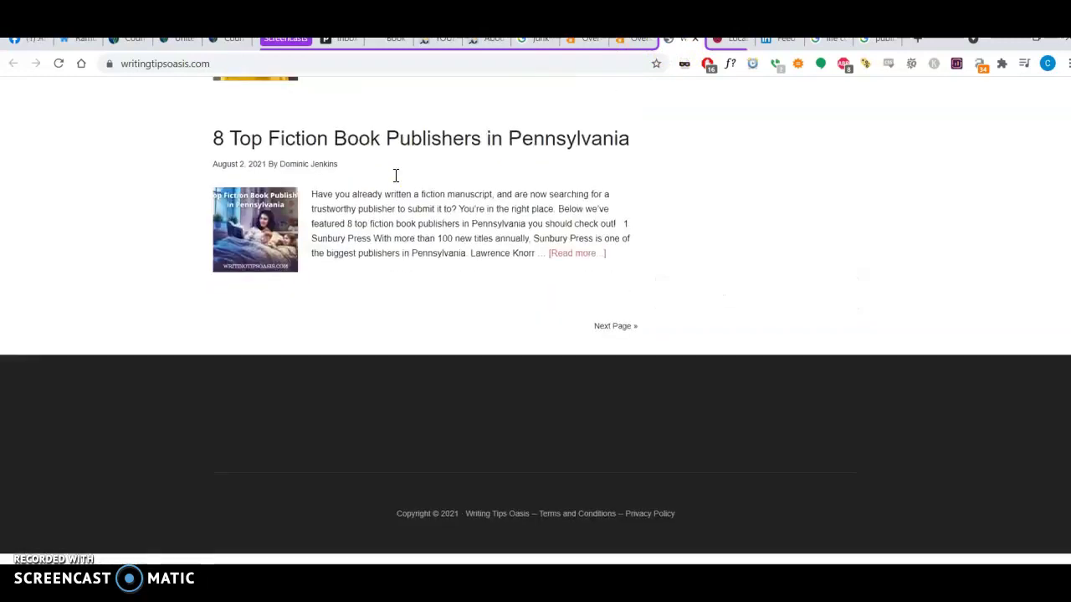
scroll(563, 459, "up", 10)
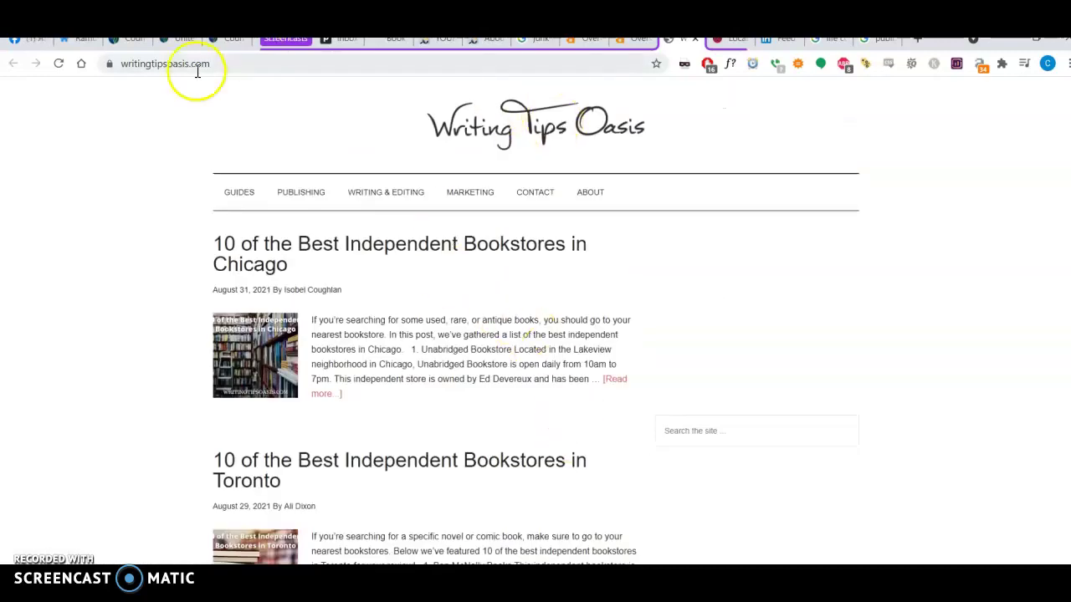
- Go back to the Ahrefs traffic share by domains for "book publishers in houston"
left_click(629, 40)
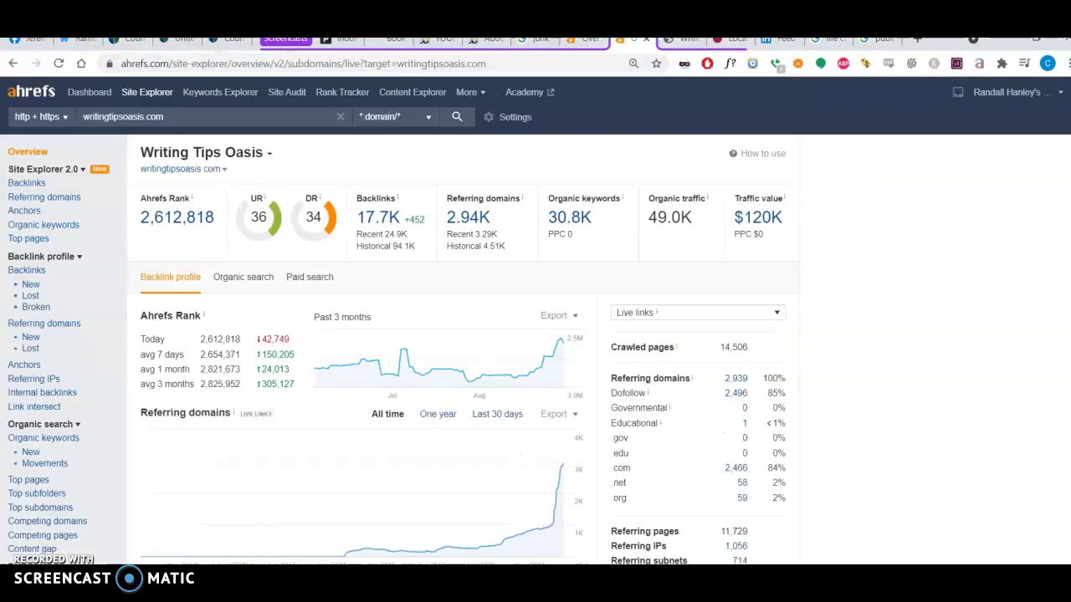
left_click(12, 64)
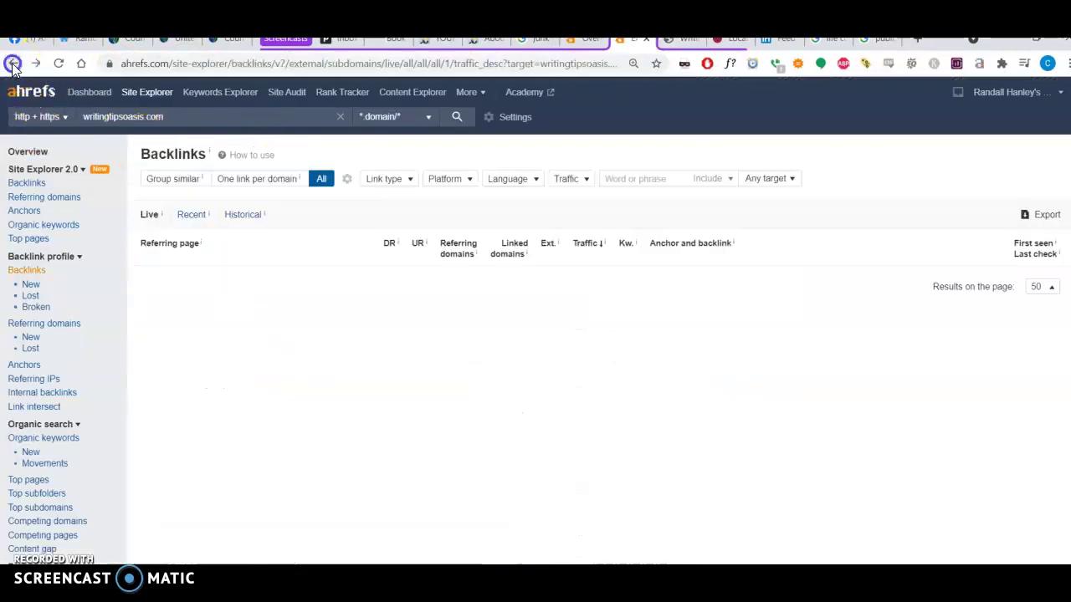
left_click(13, 64)
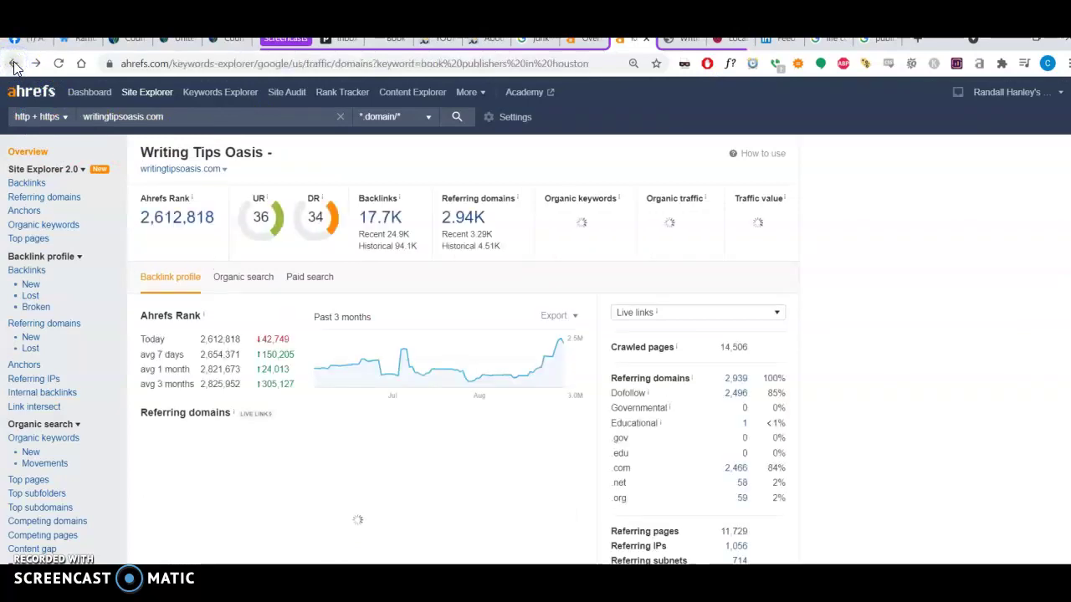
left_click(14, 65)
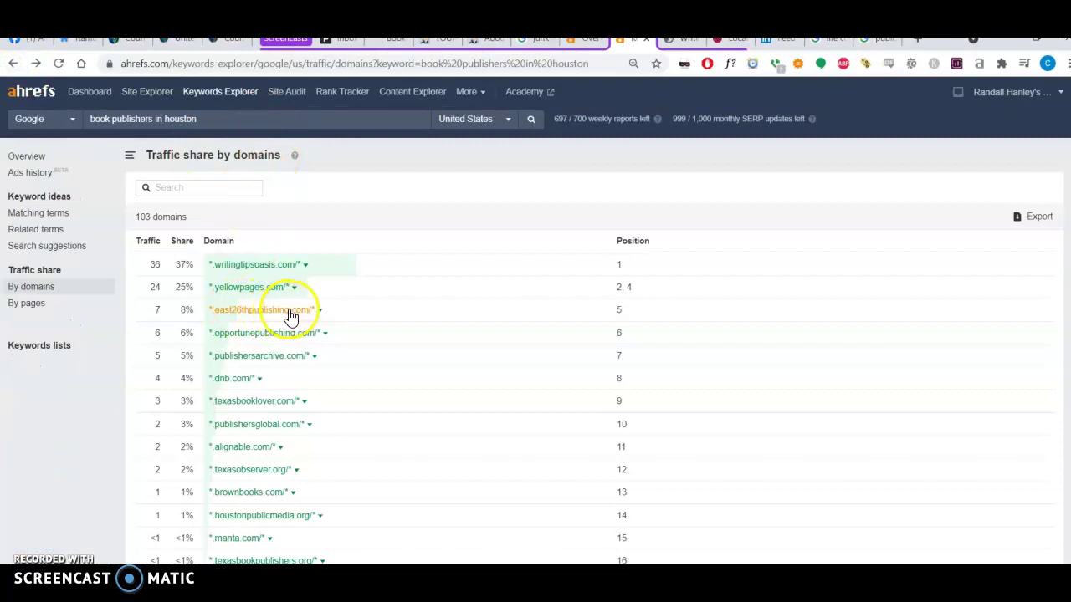
- Open the east26thpublishing.com website from the ranking domains and examine its homepage content at a reduced zoom
left_click(292, 314)
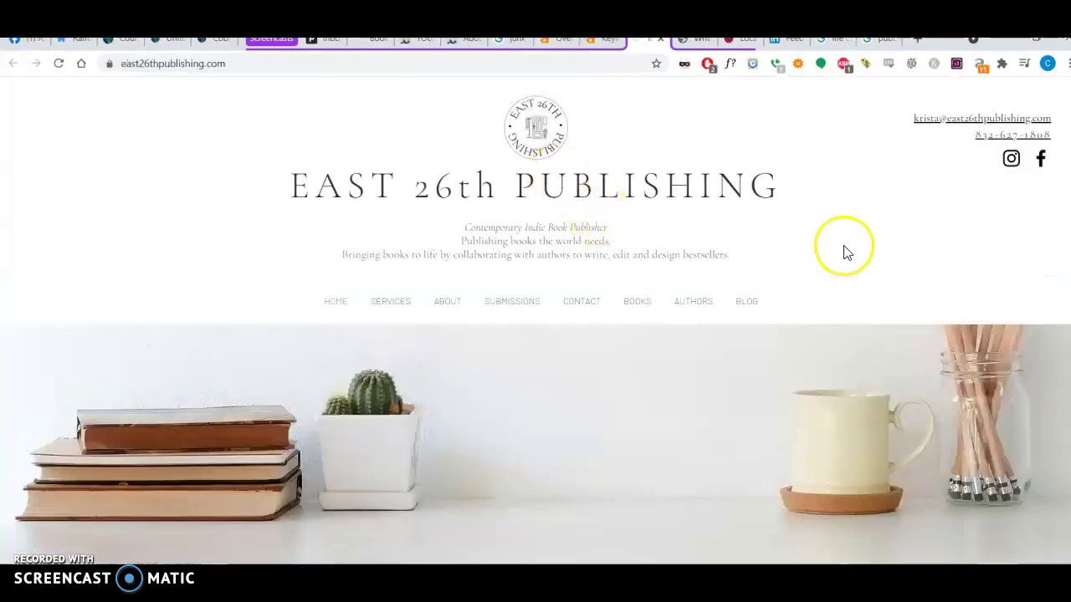
scroll(678, 292, "down", 10)
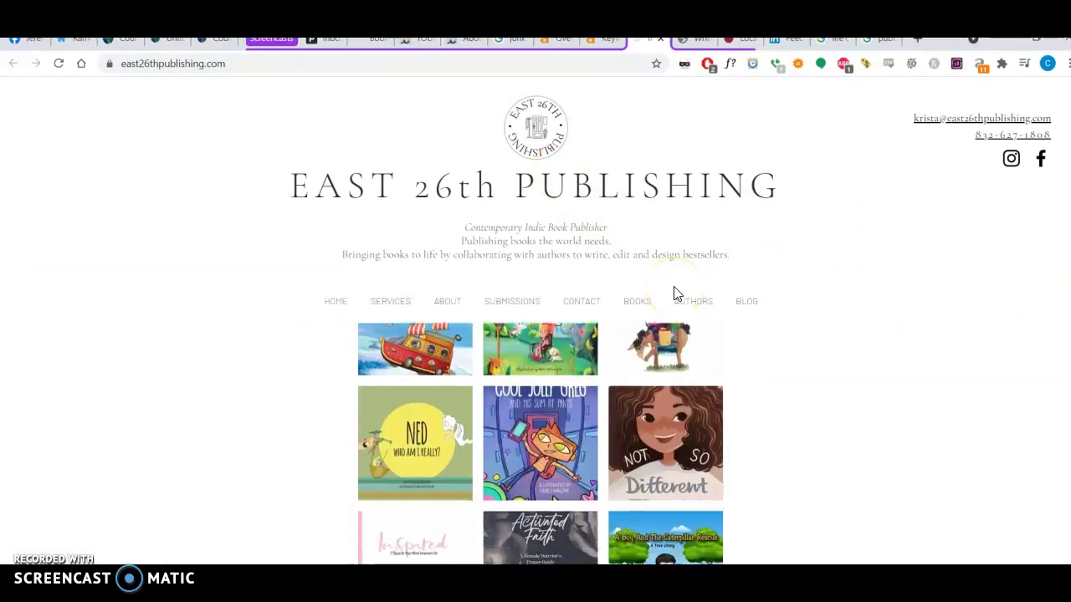
scroll(738, 367, "down", 15)
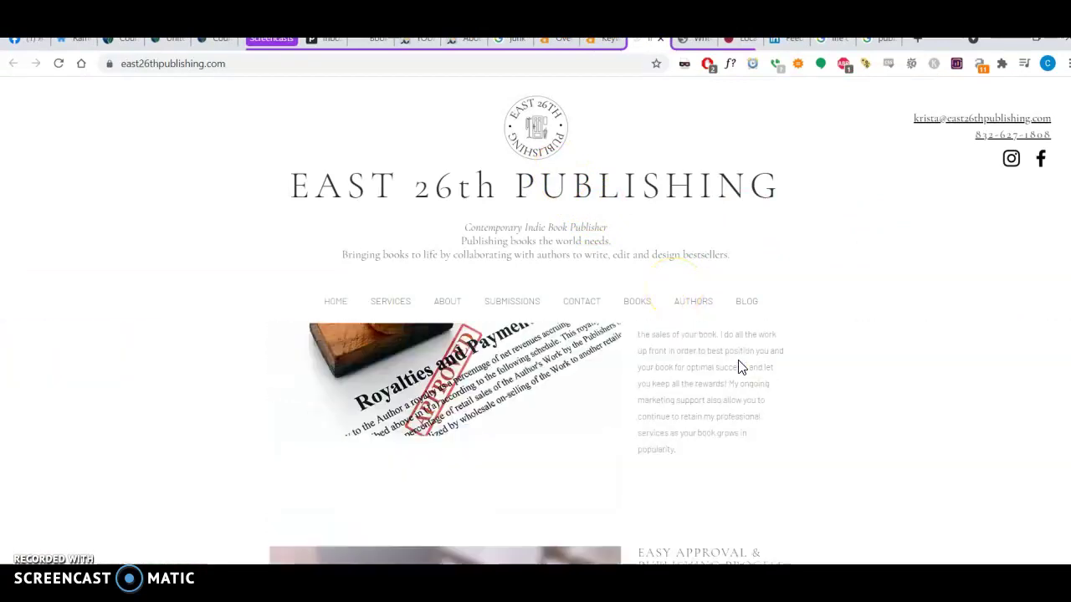
scroll(610, 411, "up", 5)
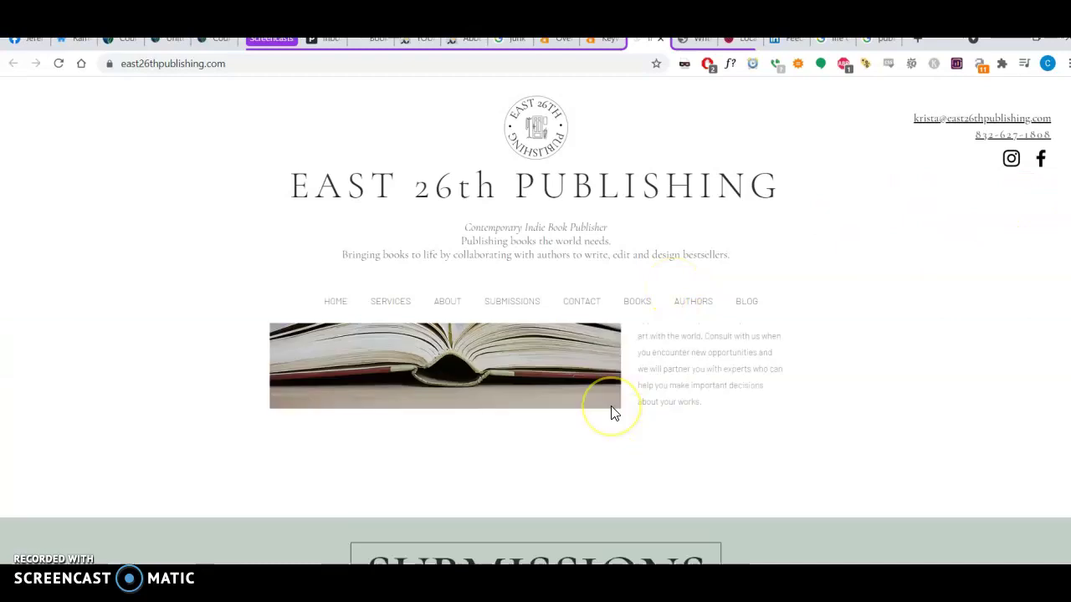
key("ctrl+minus")
scroll(610, 410, "up", 5)
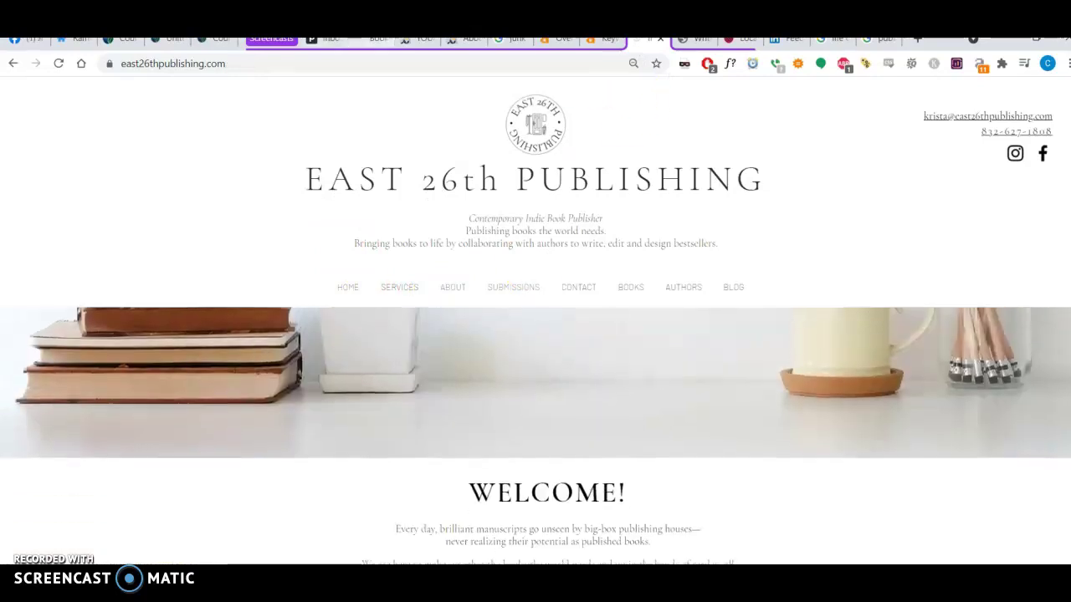
- Switch to the Inside Edge Publishing homepage and look through its content down to the contact form and map
left_click(372, 38)
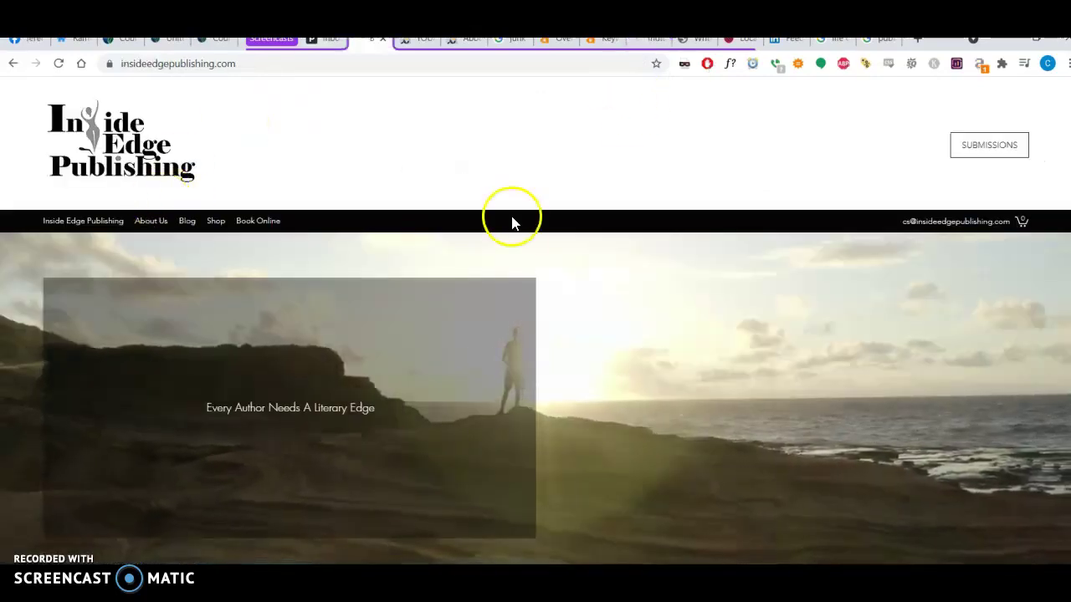
scroll(516, 227, "down", 15)
scroll(517, 225, "down", 15)
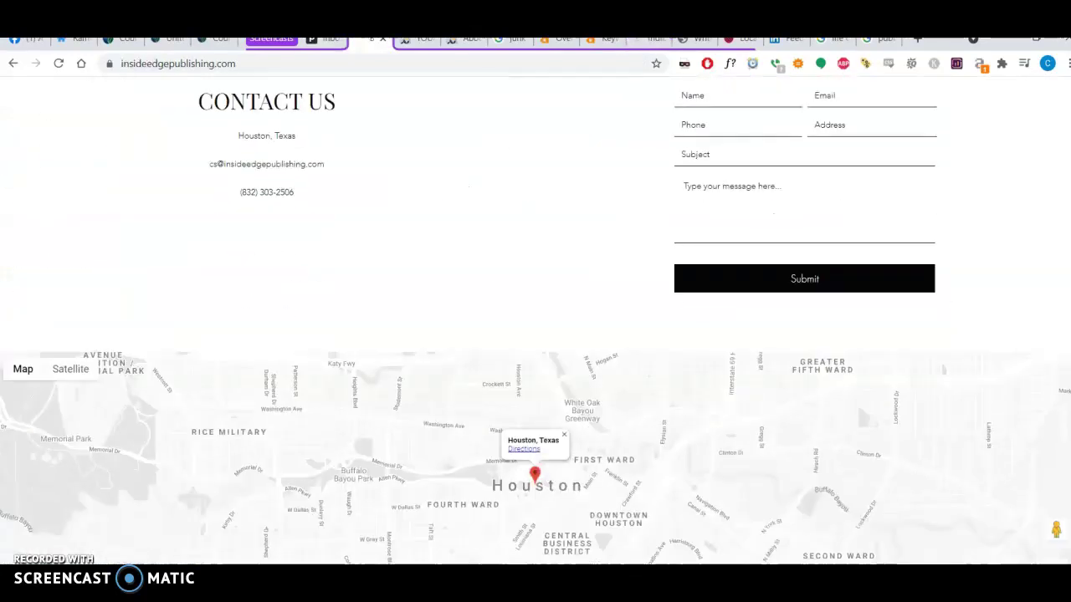
scroll(517, 224, "up", 15)
scroll(517, 225, "up", 15)
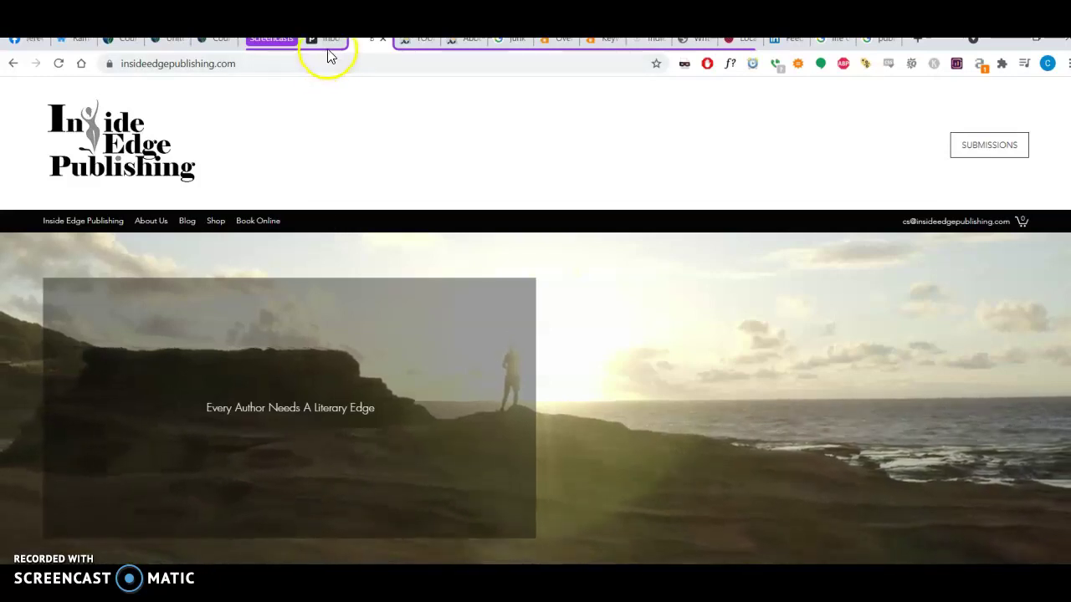
- Switch to the yourlocalseopros.com homepage and examine its introductory text and free site audit form, ending back at the page header
left_click(418, 38)
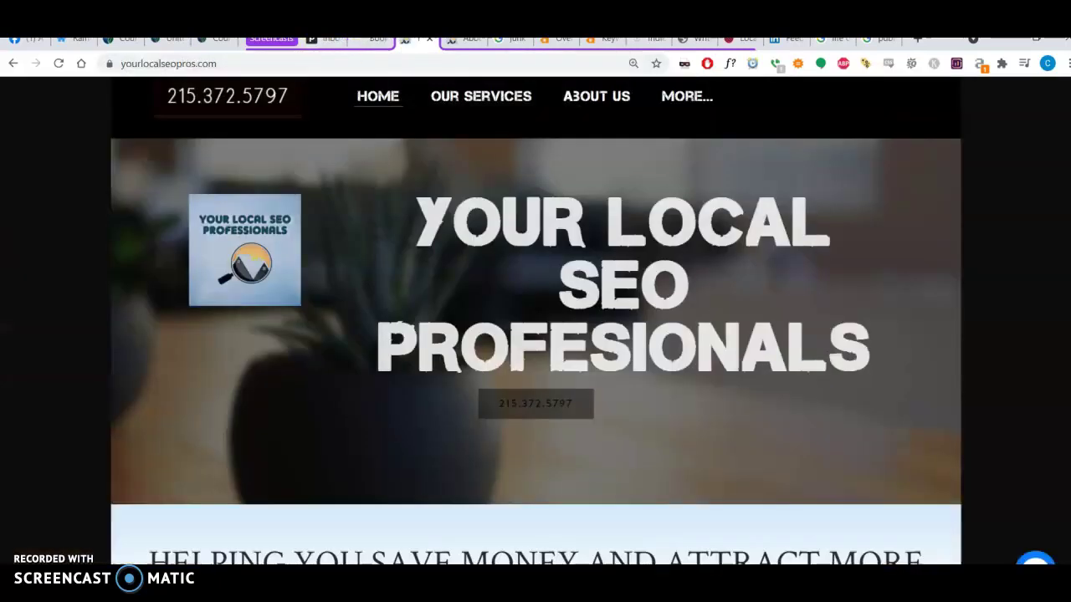
scroll(515, 209, "down", 3)
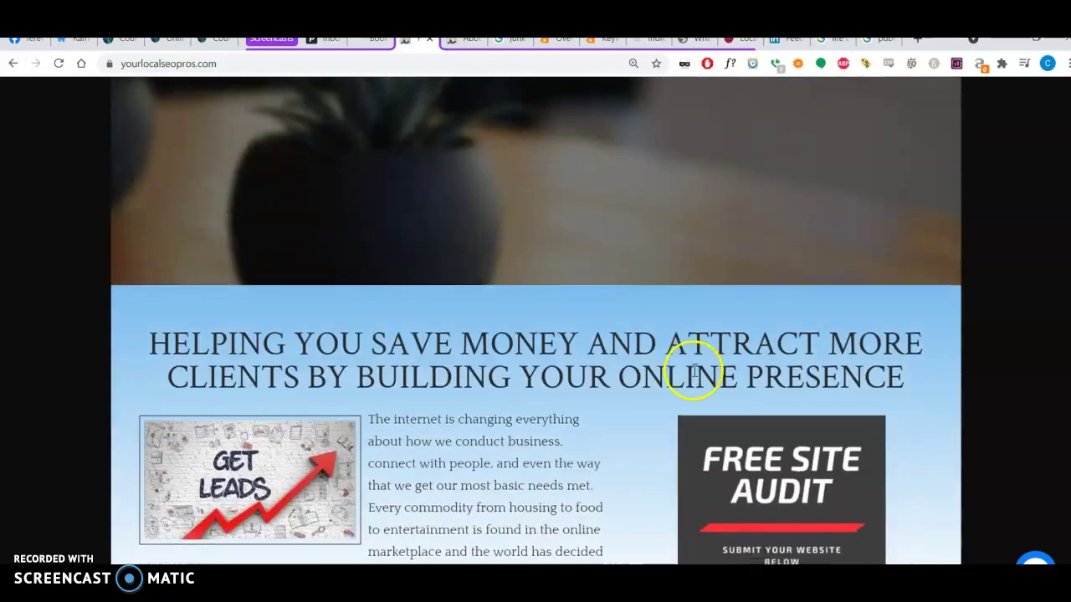
scroll(694, 372, "down", 5)
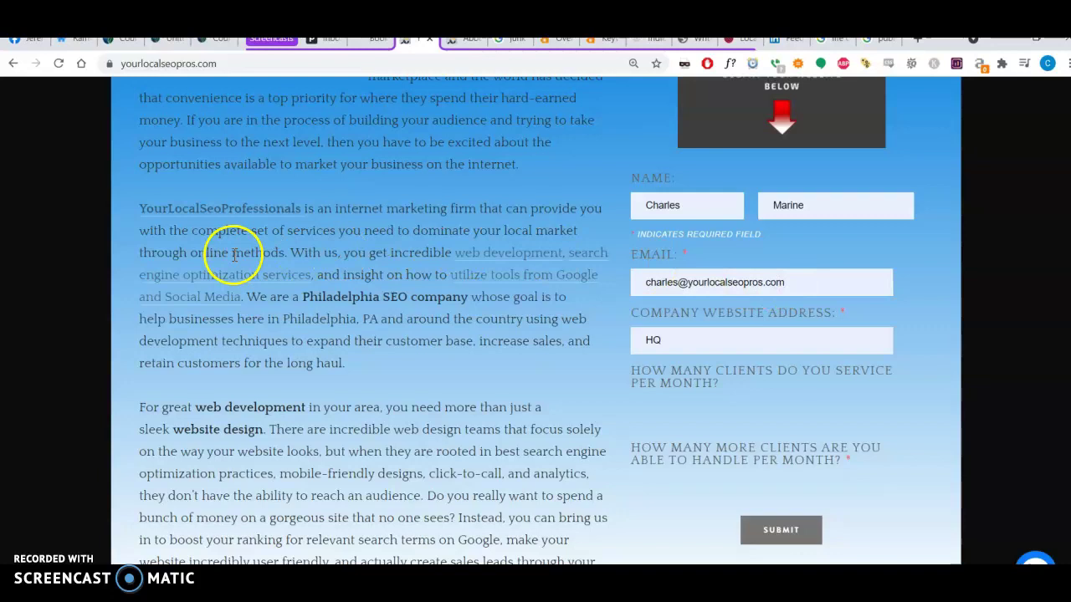
scroll(234, 255, "up", 8)
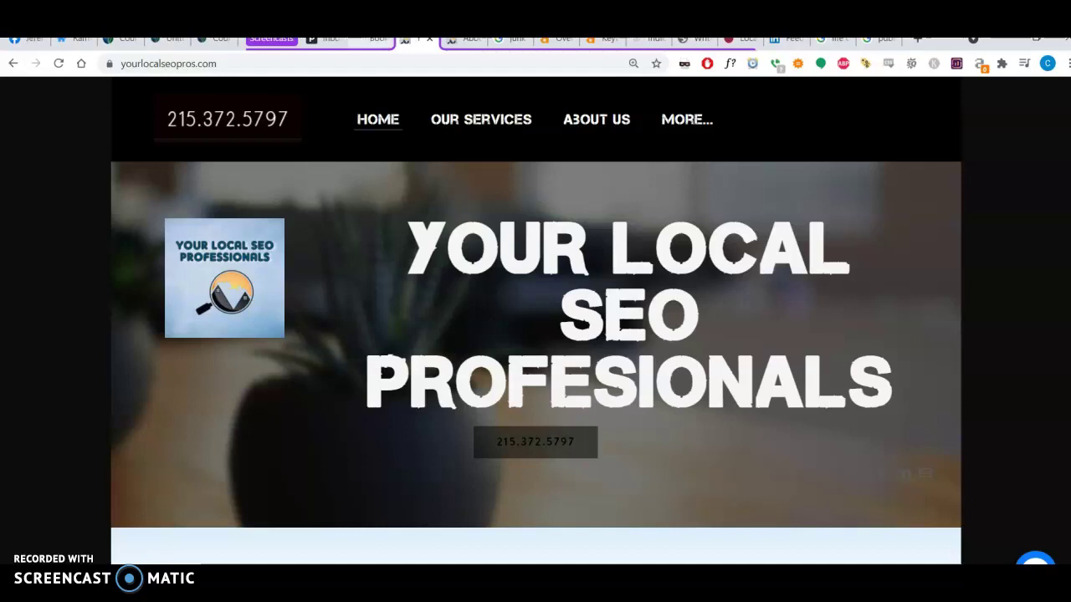
- Return to the Inside Edge Publishing homepage and look through its book covers and author section, ending back at the header
left_click(373, 43)
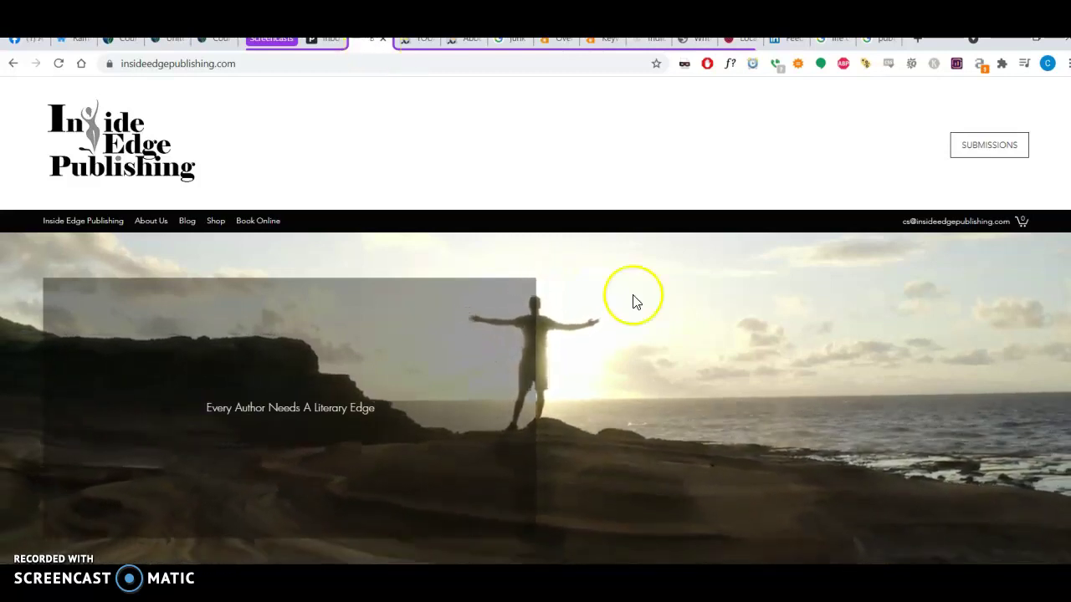
scroll(634, 296, "down", 7)
scroll(634, 297, "down", 5)
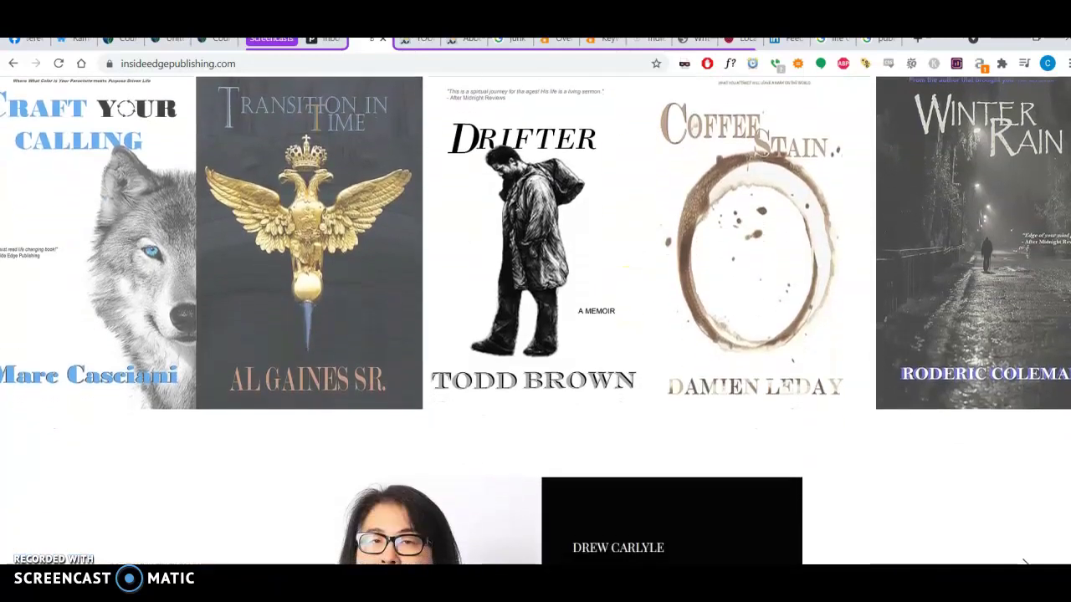
scroll(518, 259, "up", 8)
scroll(518, 258, "up", 4)
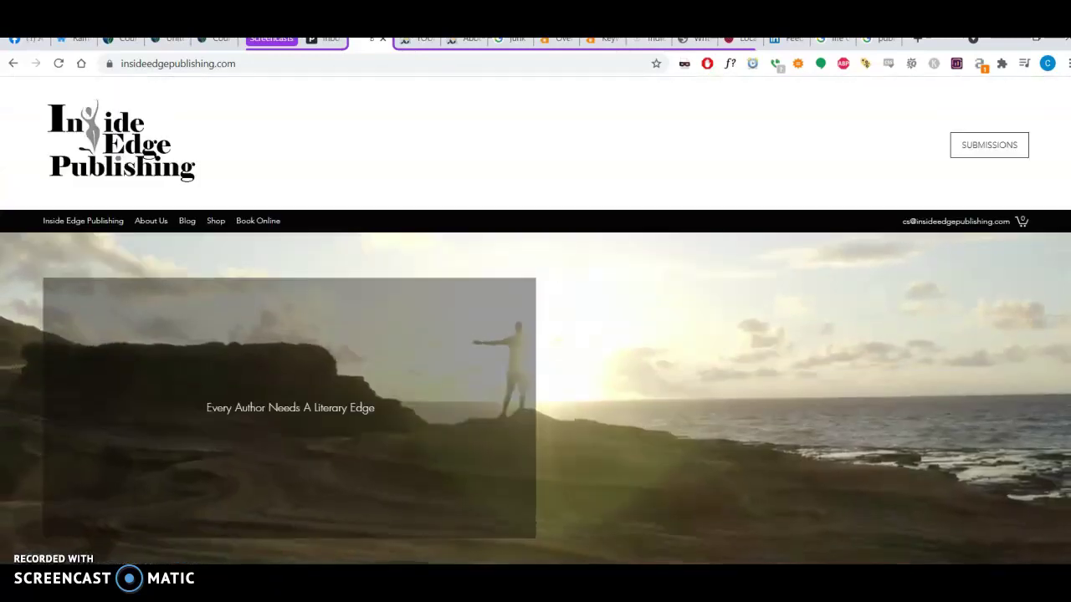